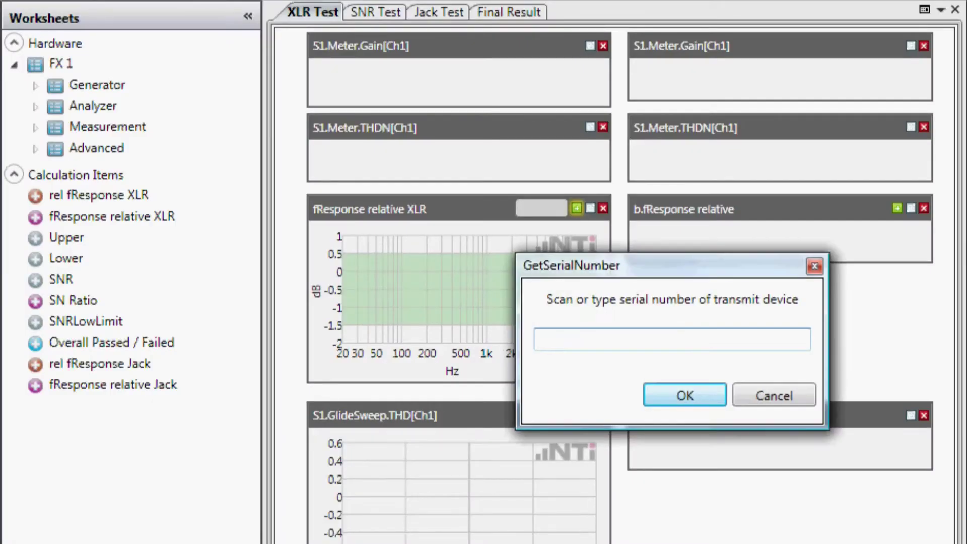
text(4629826014)
key(Return)
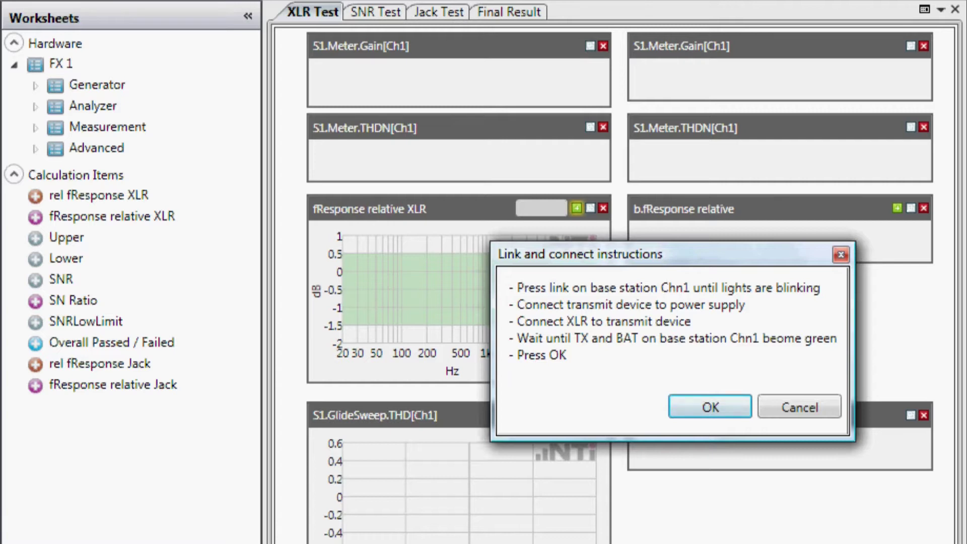
key(Return)
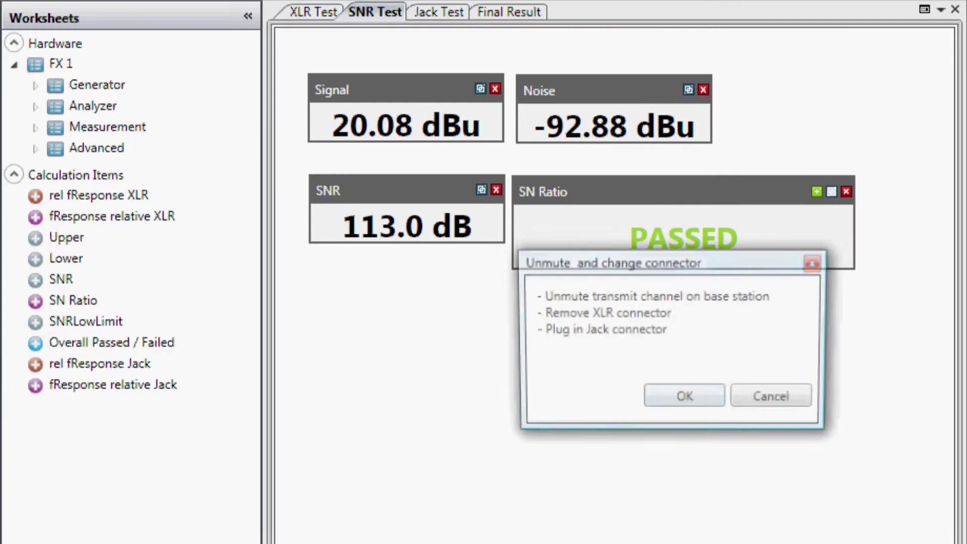
key(Return)
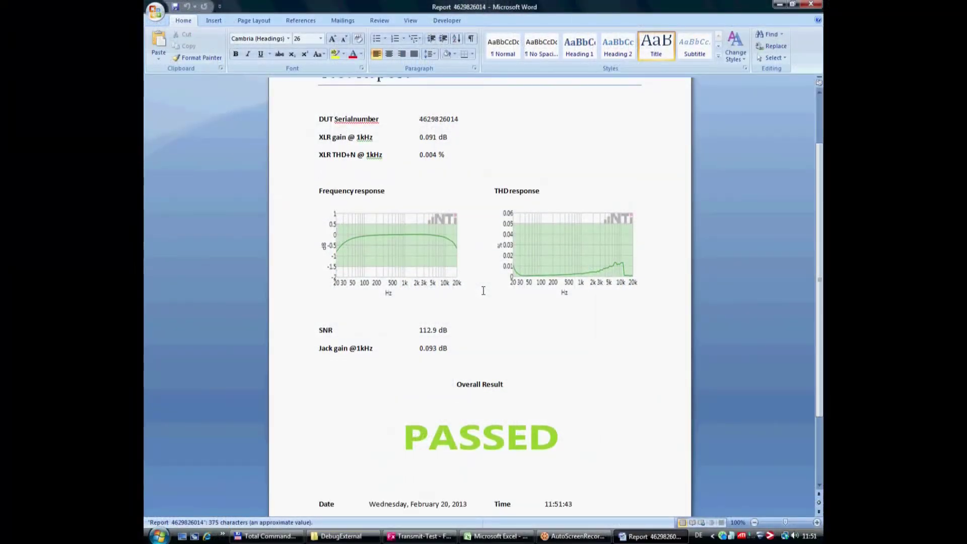
scroll(482, 291, down, 1)
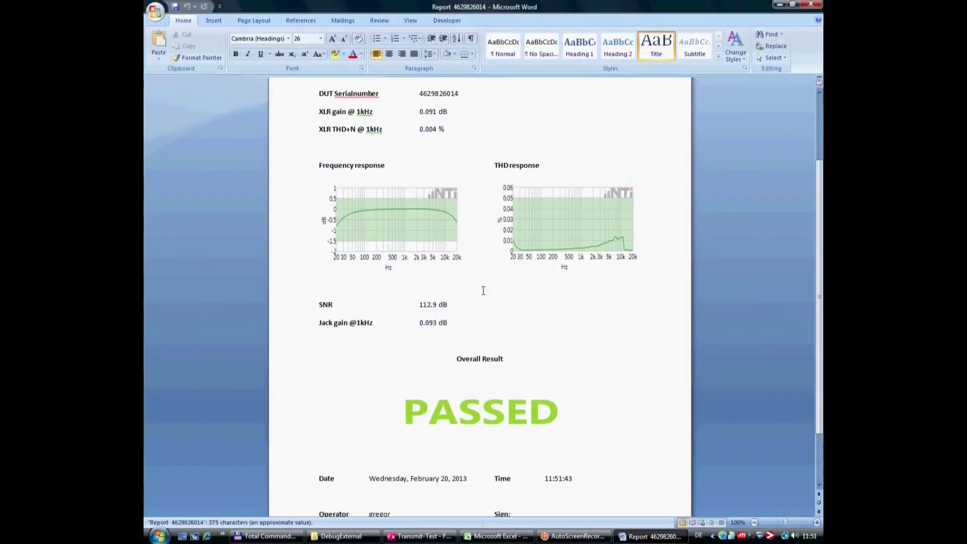
scroll(483, 290, down, 1)
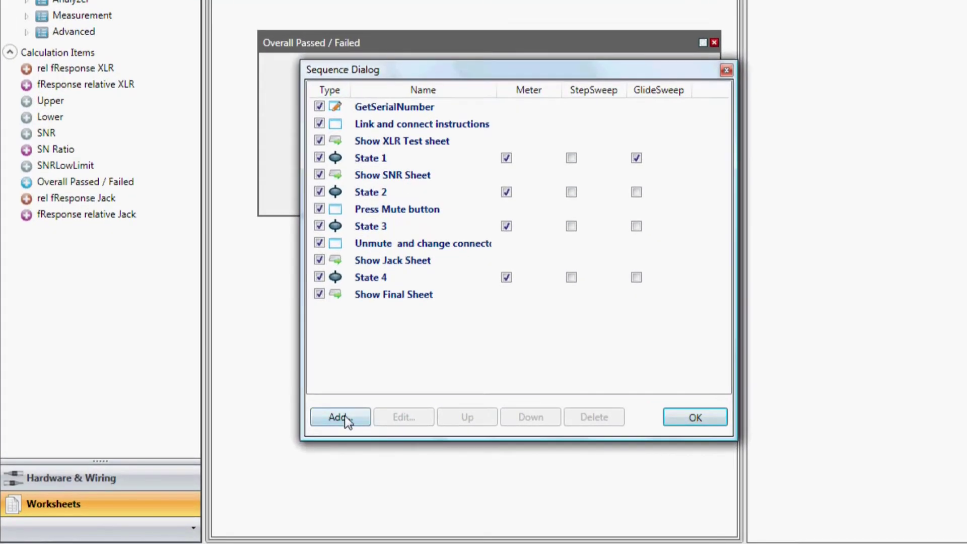
- Add a Data Output step to the sequence and rename it 'Append data to log file'
click(345, 418)
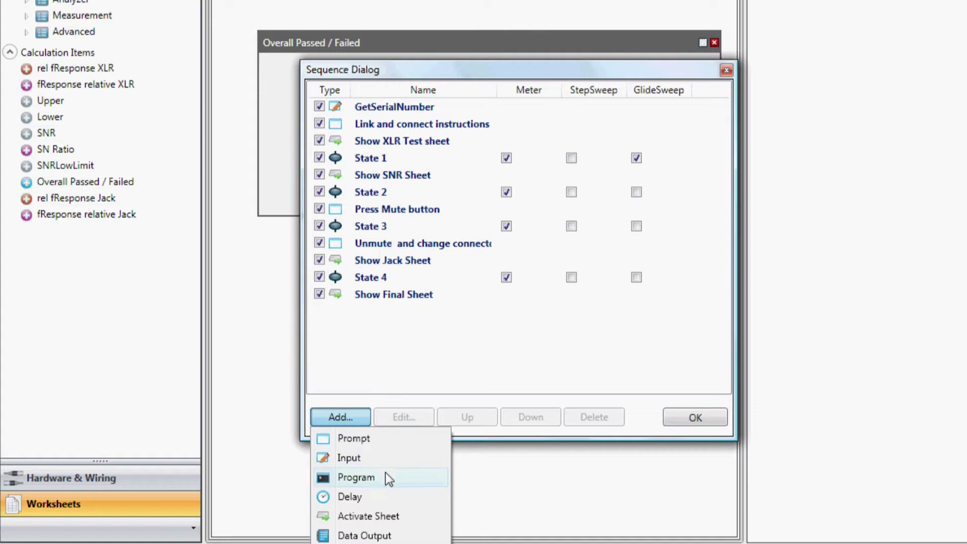
click(385, 536)
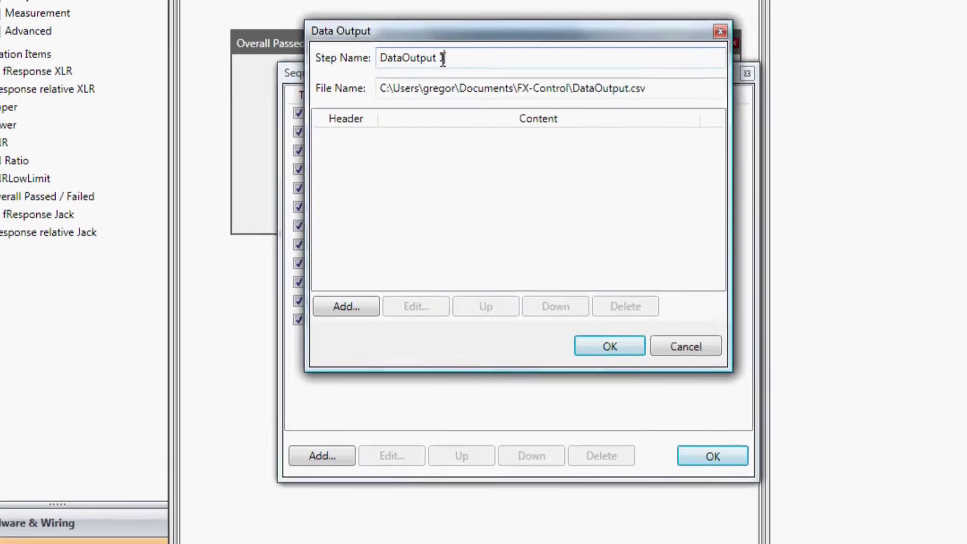
drag(456, 56, 369, 64)
text(Append )
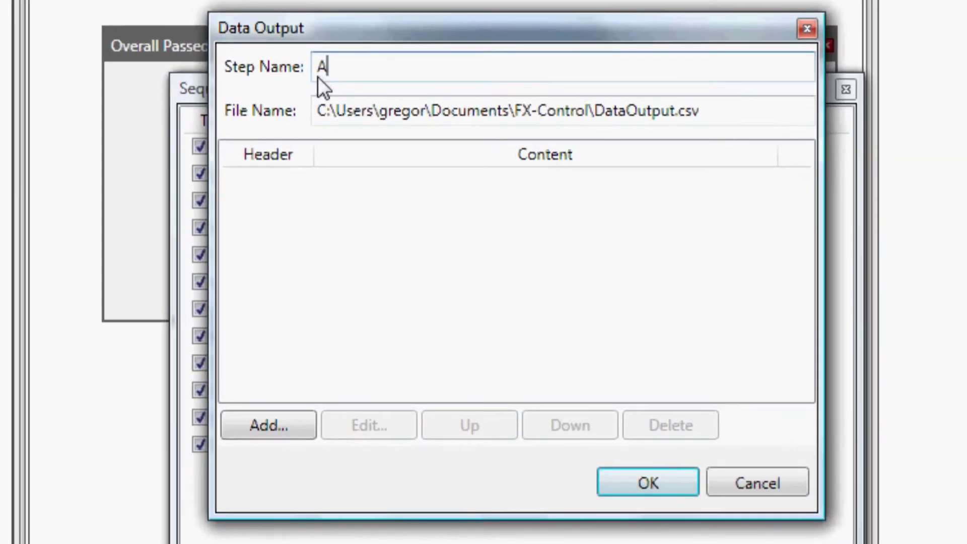
text(data to log file)
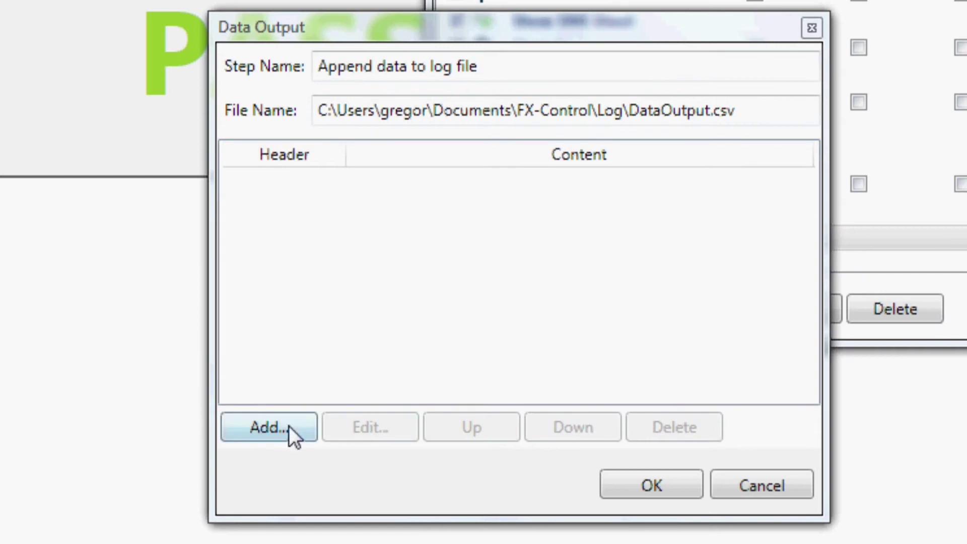
- Add a log column with header 'Date' and content #Today()
click(290, 426)
click(337, 74)
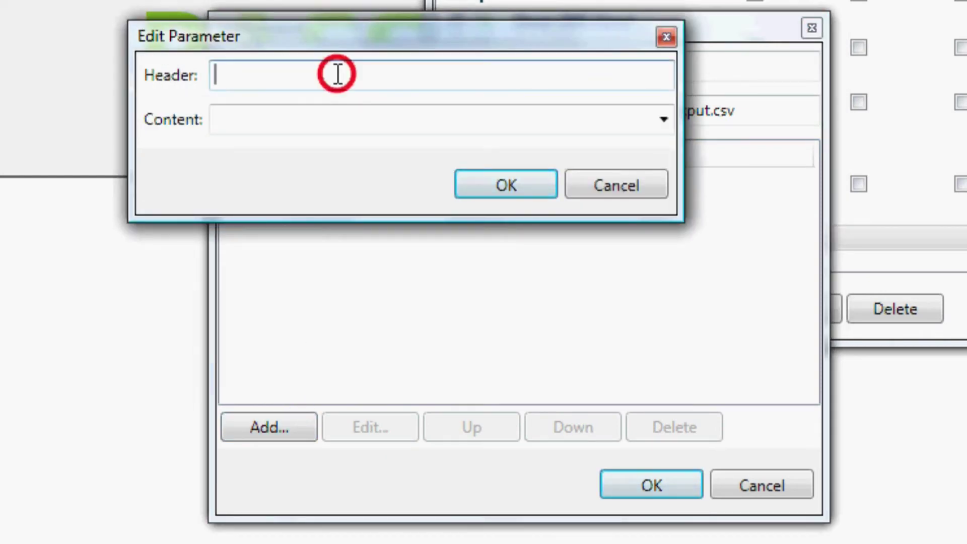
text(Date)
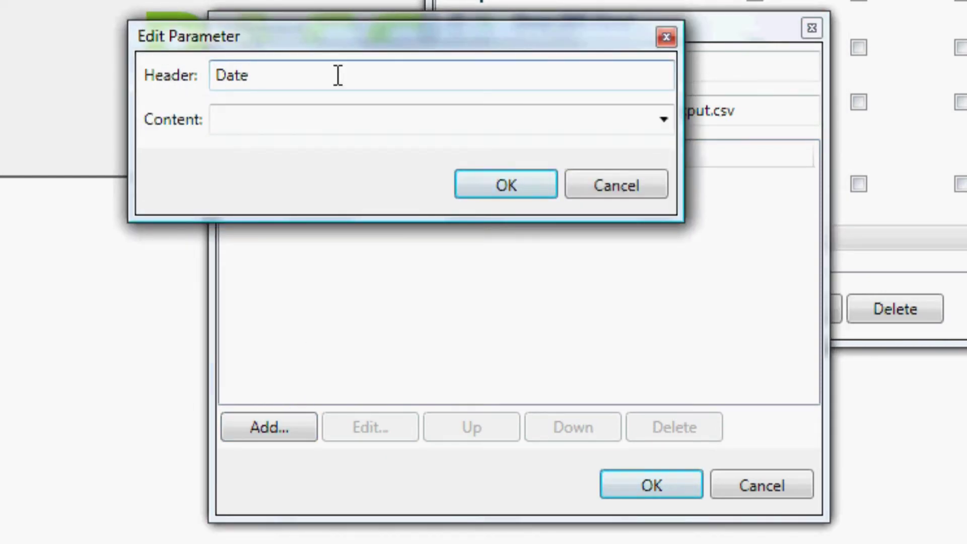
click(664, 121)
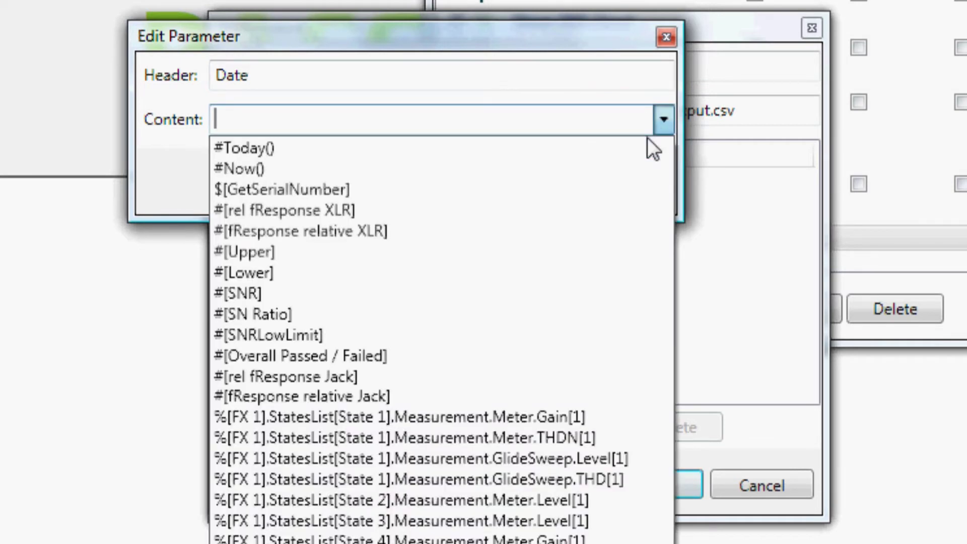
click(639, 145)
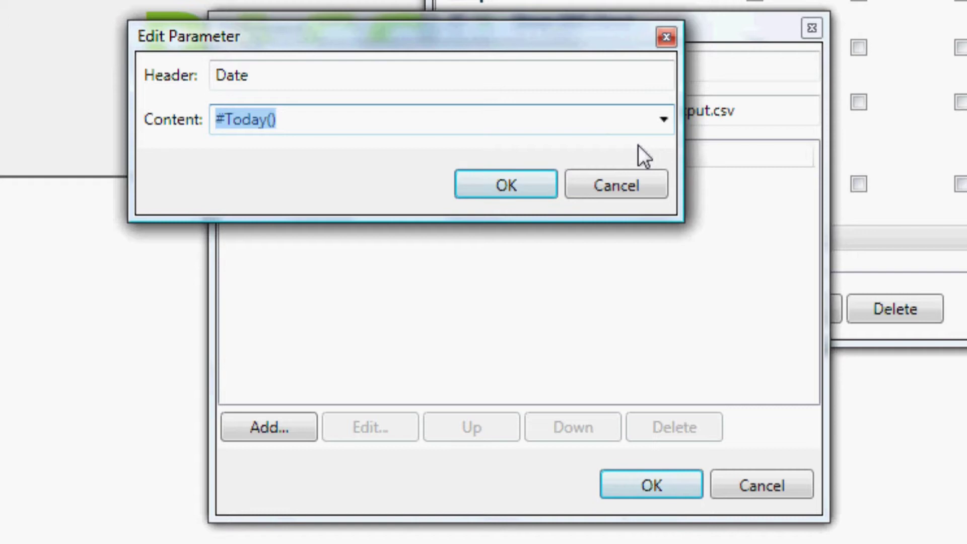
click(521, 176)
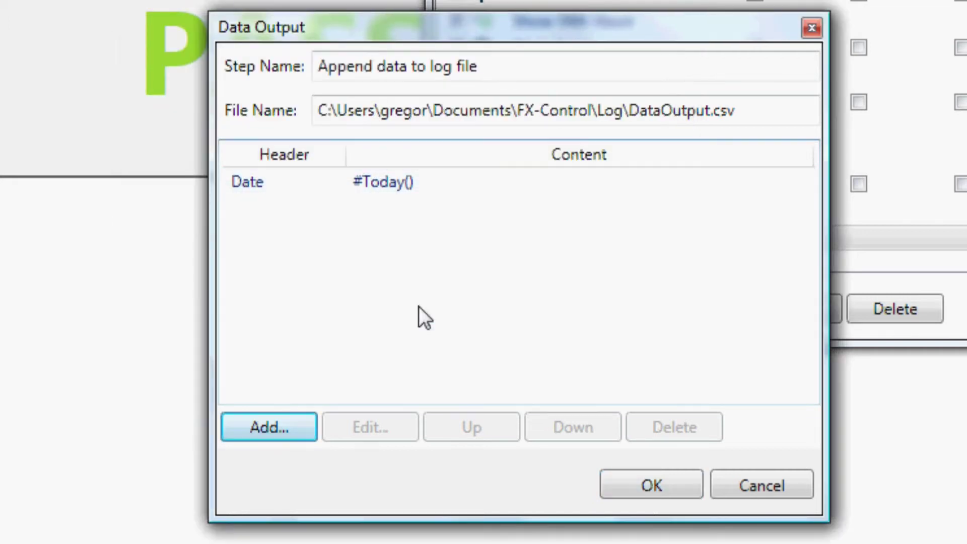
- Add a log column with header 'Time' and content #Now()
click(293, 423)
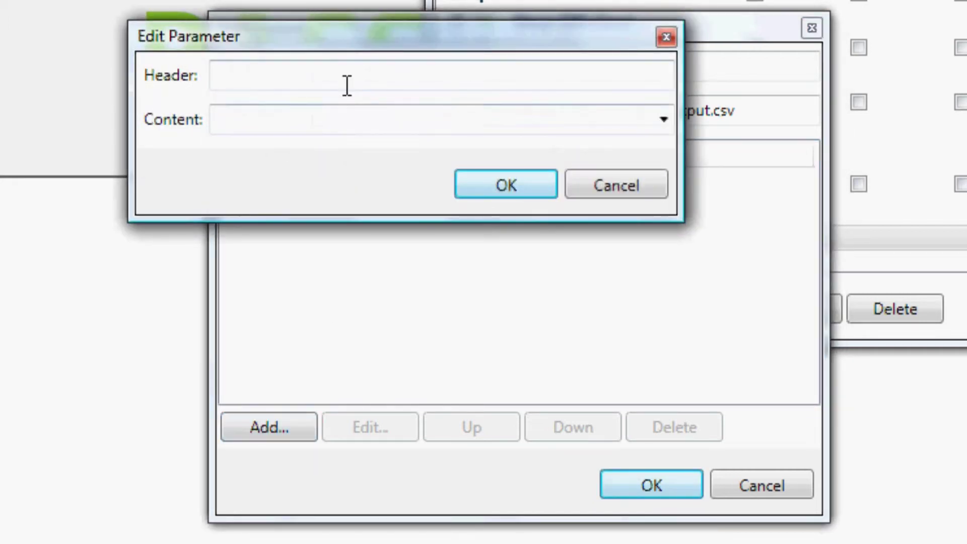
click(348, 85)
text(Time)
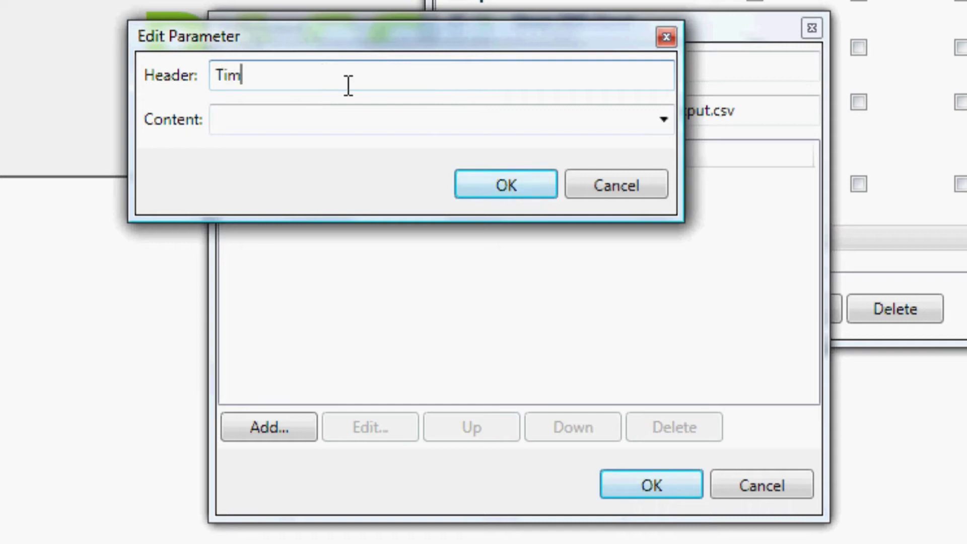
click(664, 119)
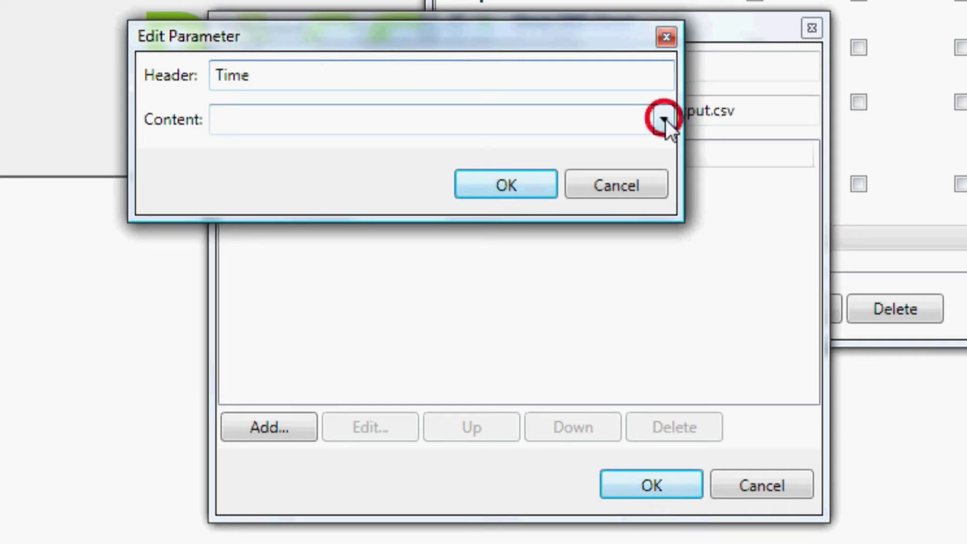
click(622, 162)
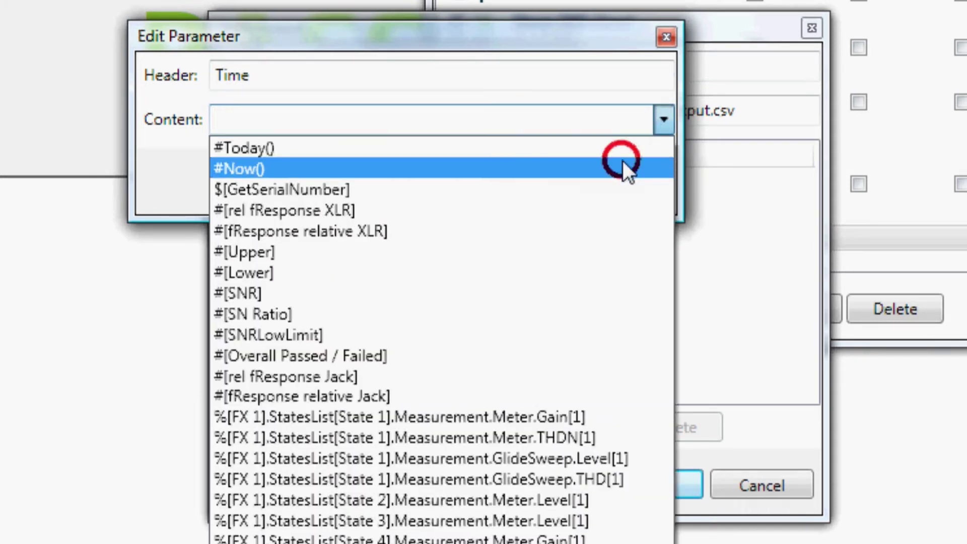
click(515, 180)
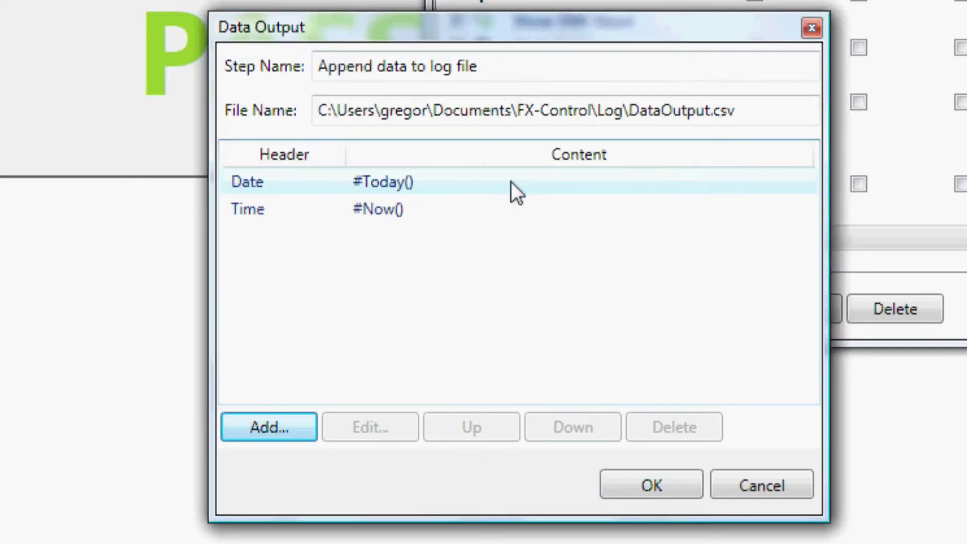
- Add a 'Serialnumber' log column with its auto-filled content $[GetSerialNumber]
click(260, 421)
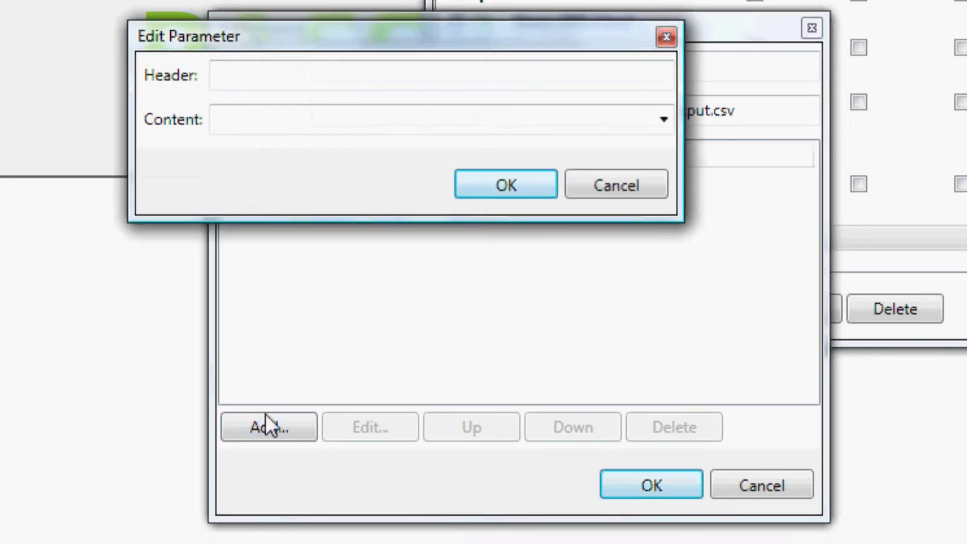
click(303, 84)
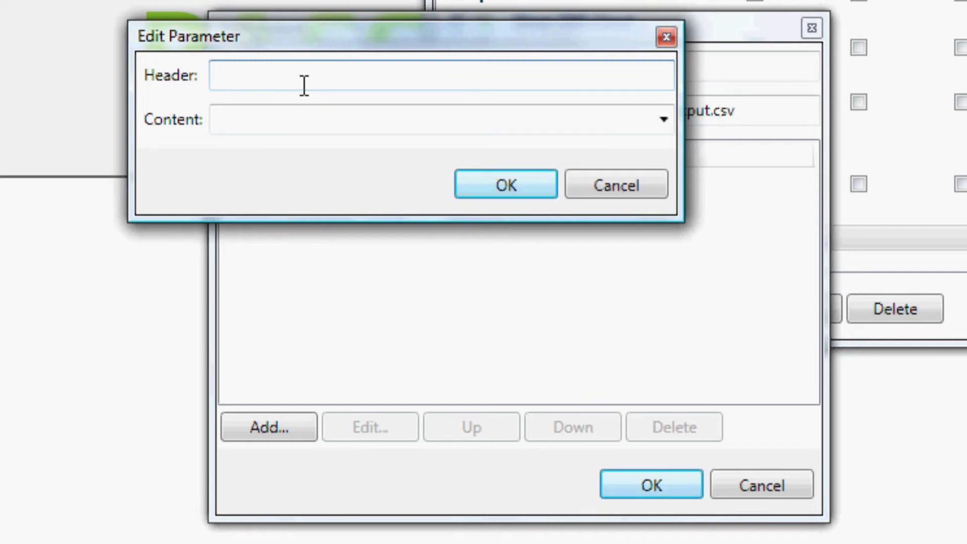
text(Ser)
text(ialnumber)
key(Tab)
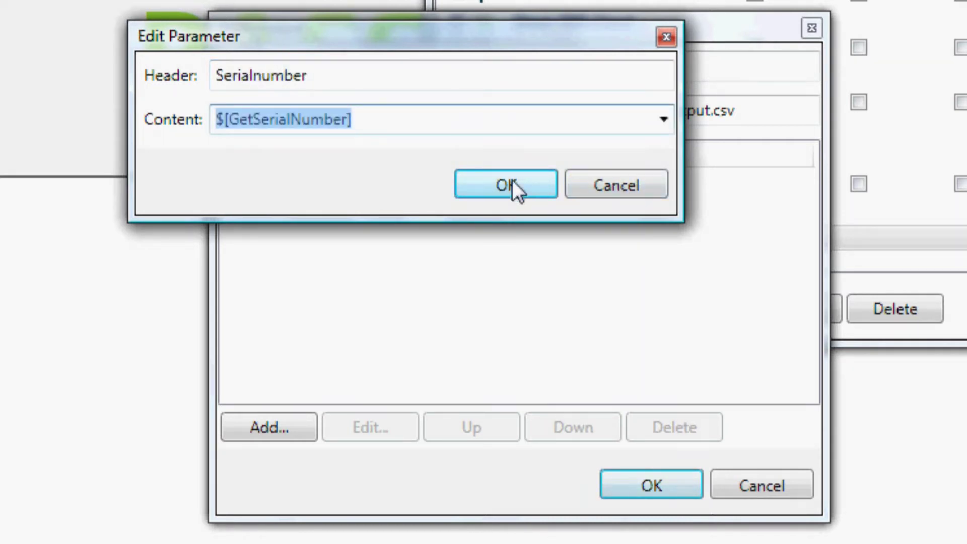
click(512, 180)
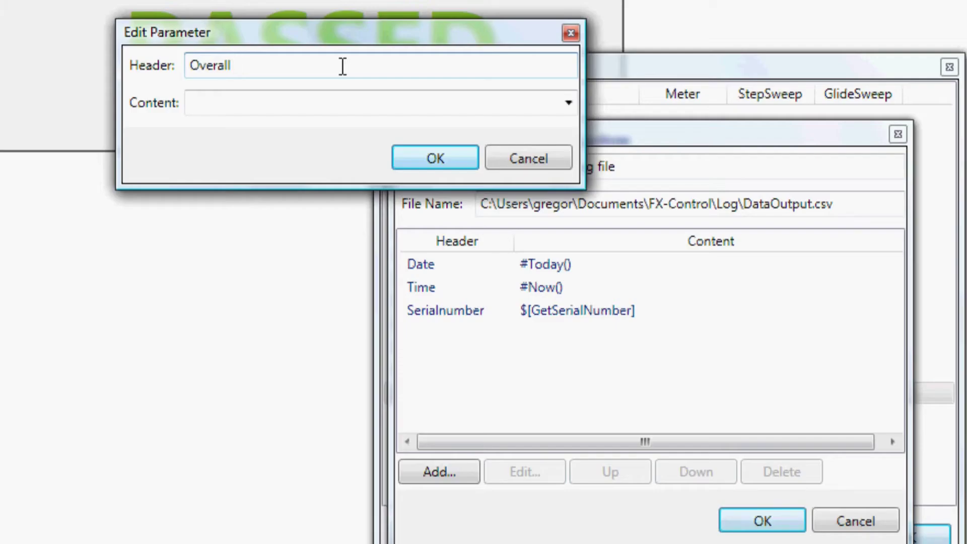
- Add an 'Overall Passed' log column with content #[Overall Passed / Failed]
text(Passed)
click(568, 104)
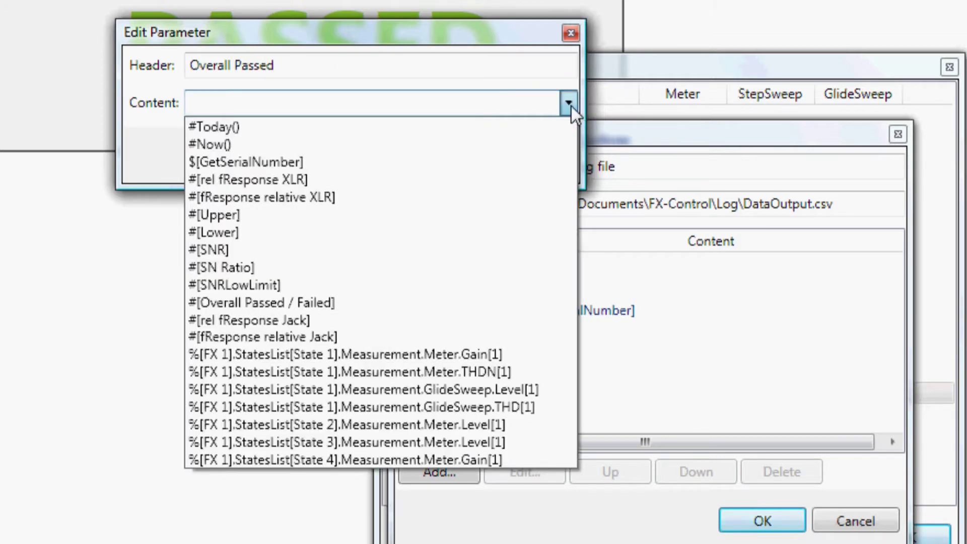
click(468, 304)
key(Return)
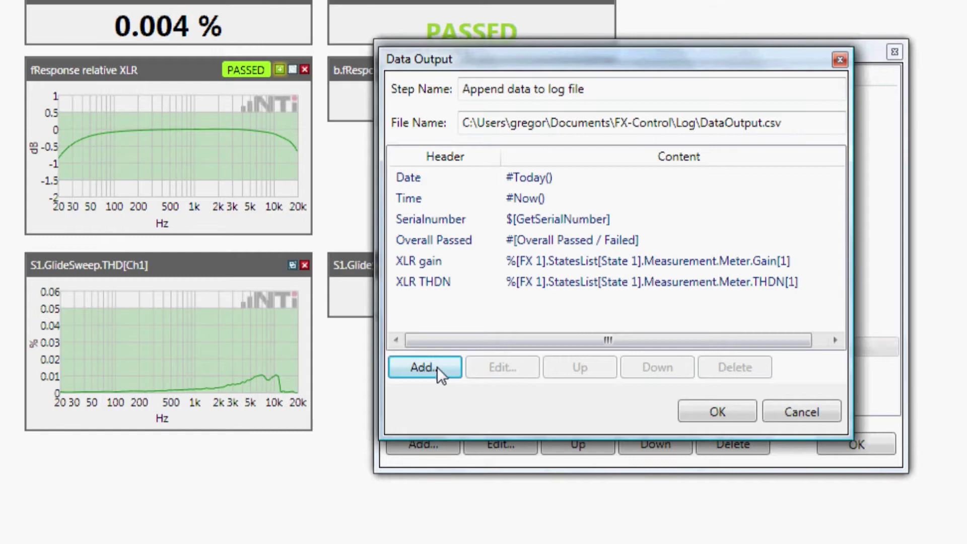
- Add an 'XLR fResponse' column logging #[rel fResponse XLR], then run the test past the connector prompt
click(436, 367)
text(XLR fResponse)
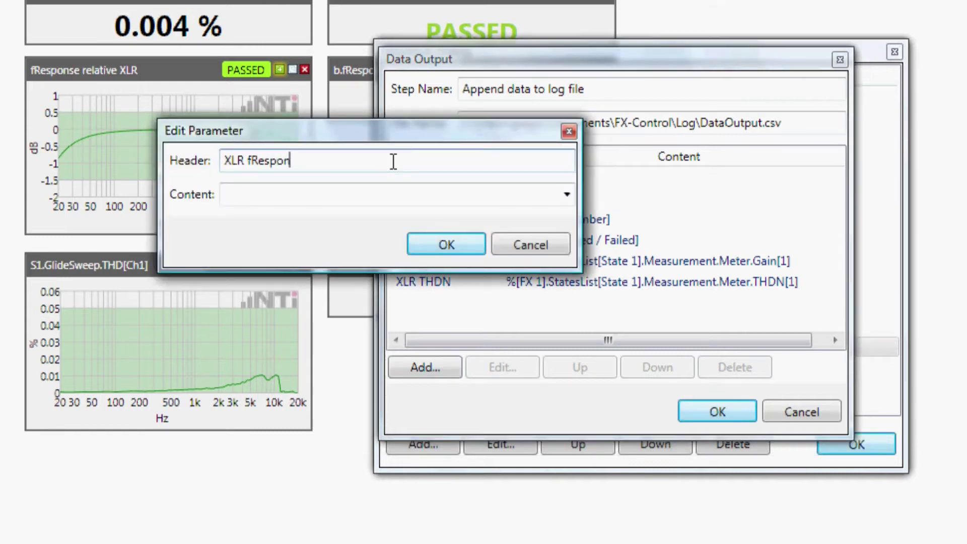
click(566, 198)
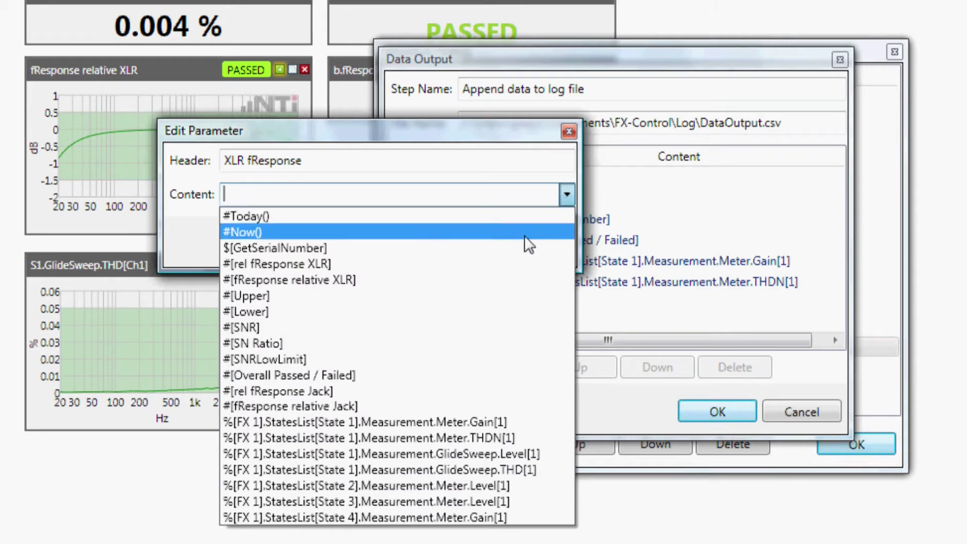
click(509, 263)
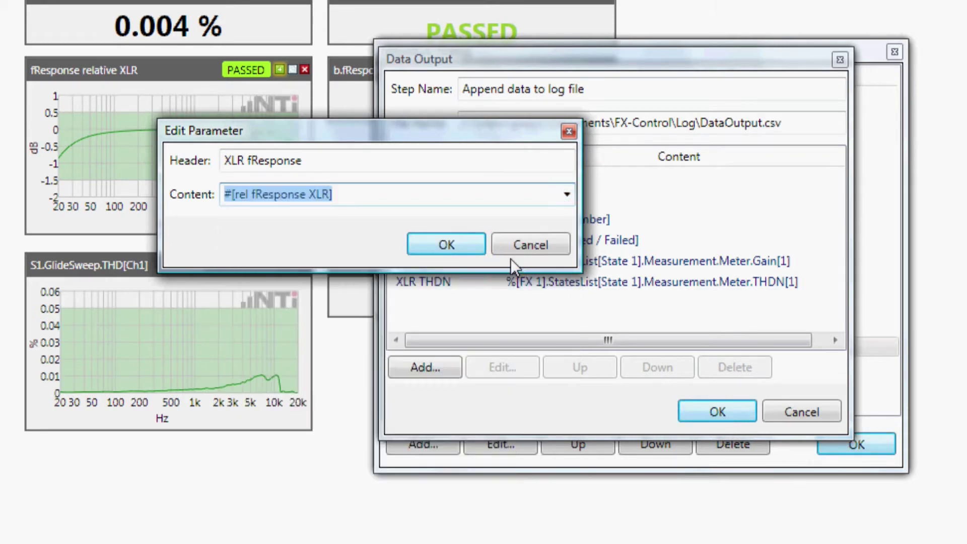
click(442, 247)
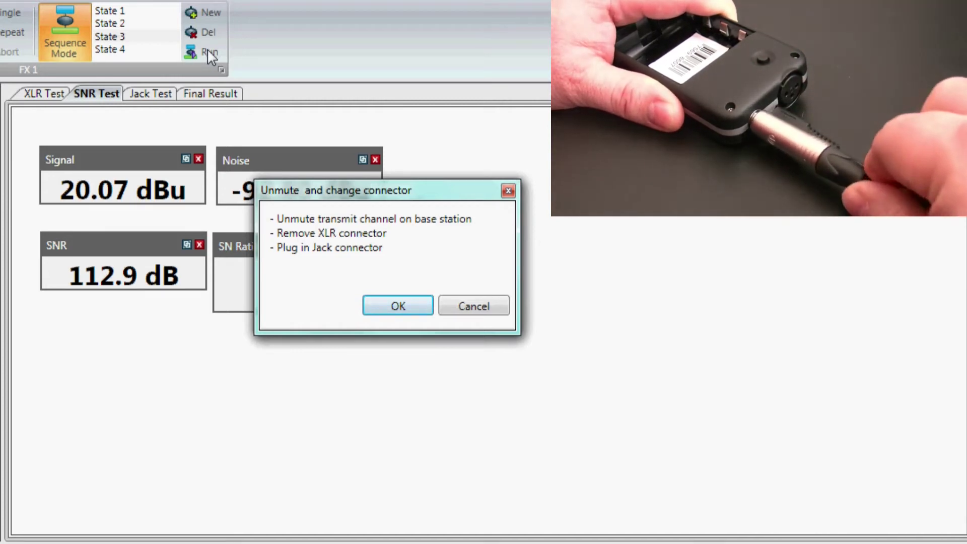
key(Return)
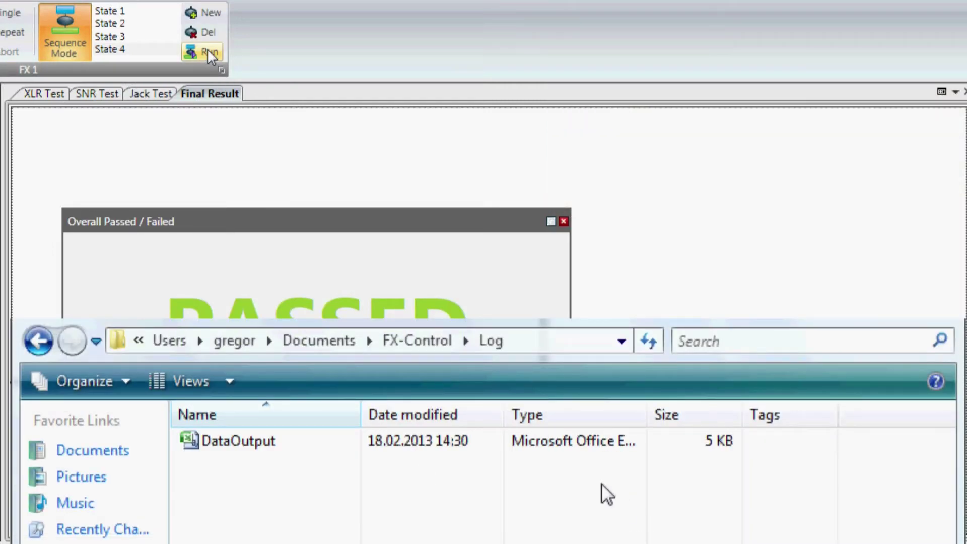
- Select the newly created DataOutput file in the FX-Control Log folder
click(193, 439)
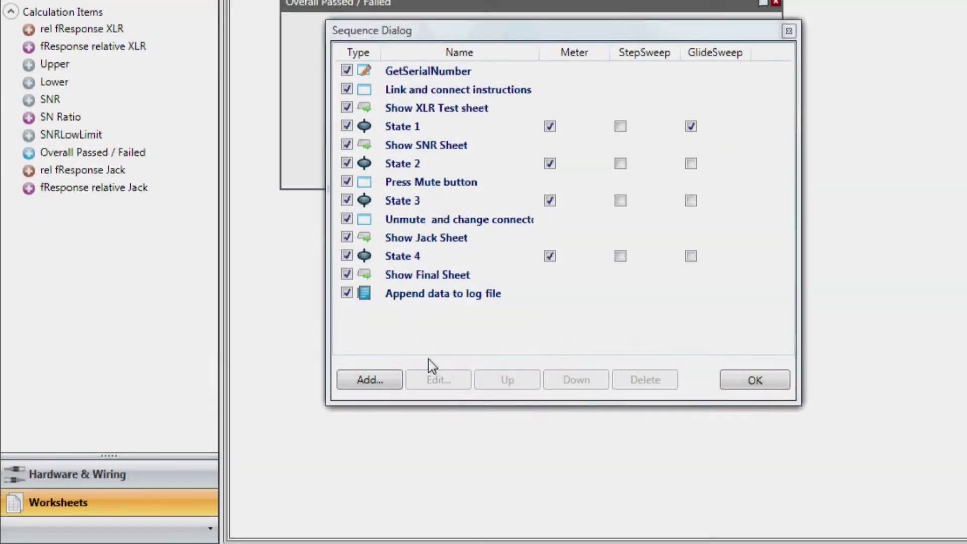
- Add a Build Report step named 'Create report file' and browse for its template file
click(371, 378)
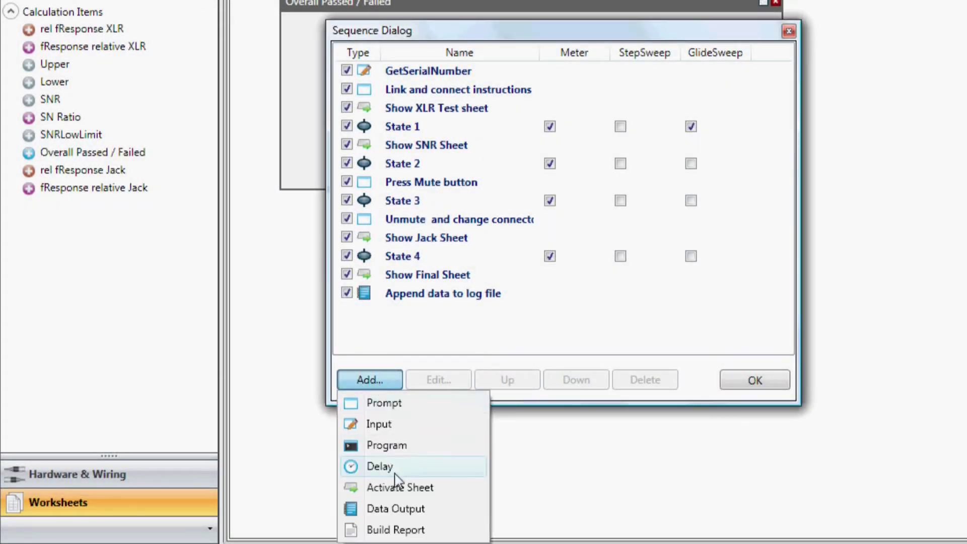
click(407, 530)
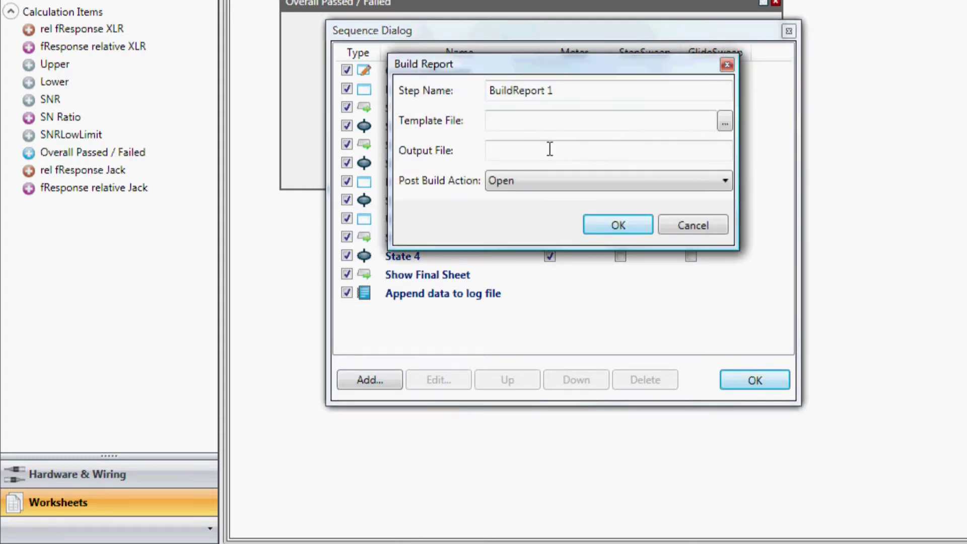
drag(575, 90, 466, 99)
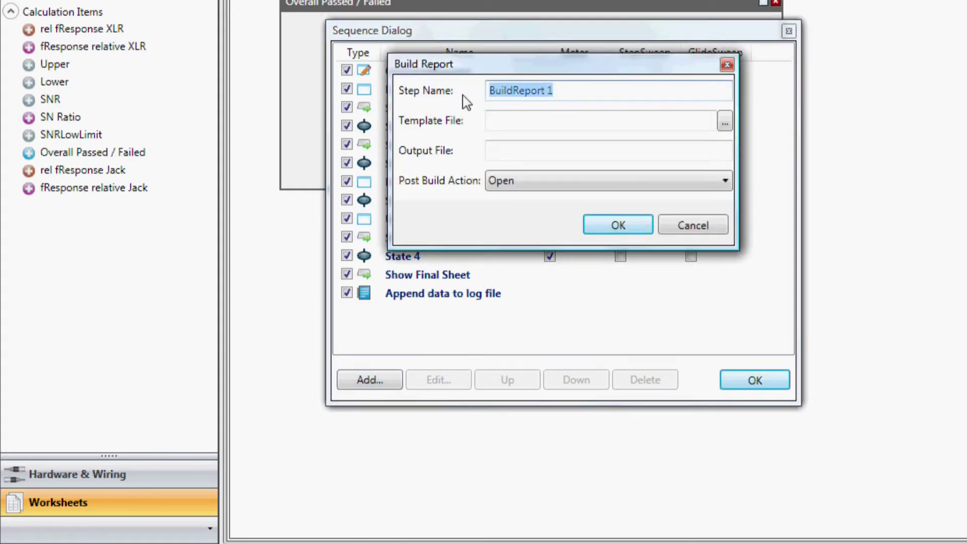
text(Create re)
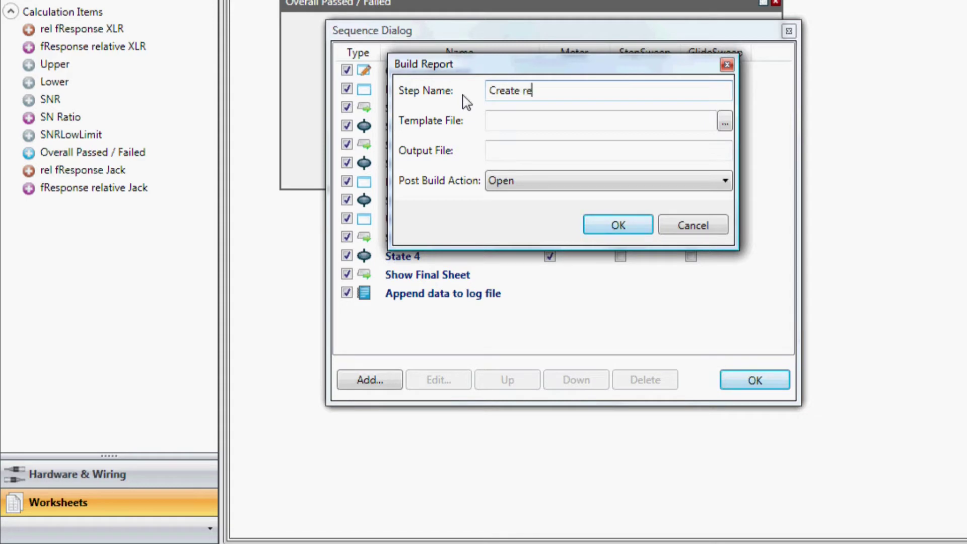
text(port file)
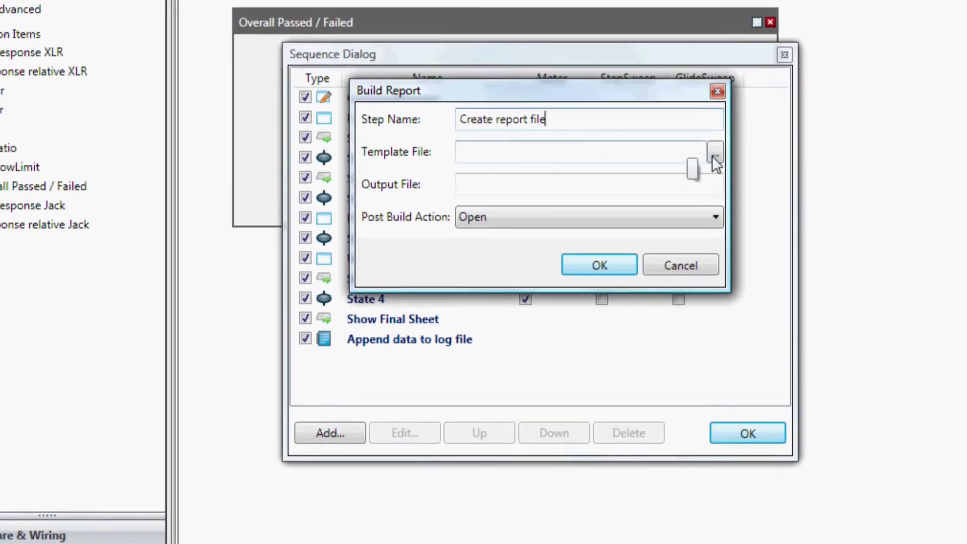
click(723, 123)
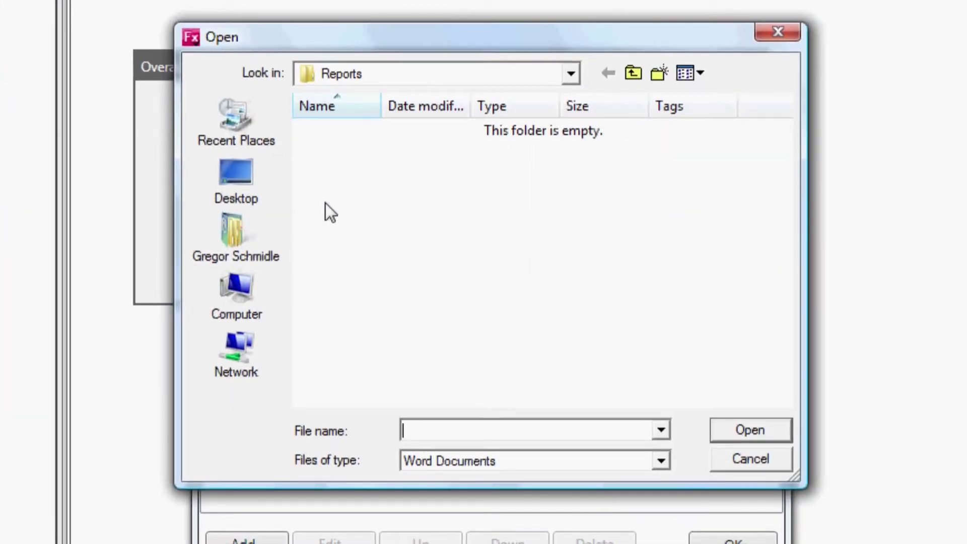
- Create a Word document 'Report template' in the Reports folder and choose it as the template
right_click(326, 203)
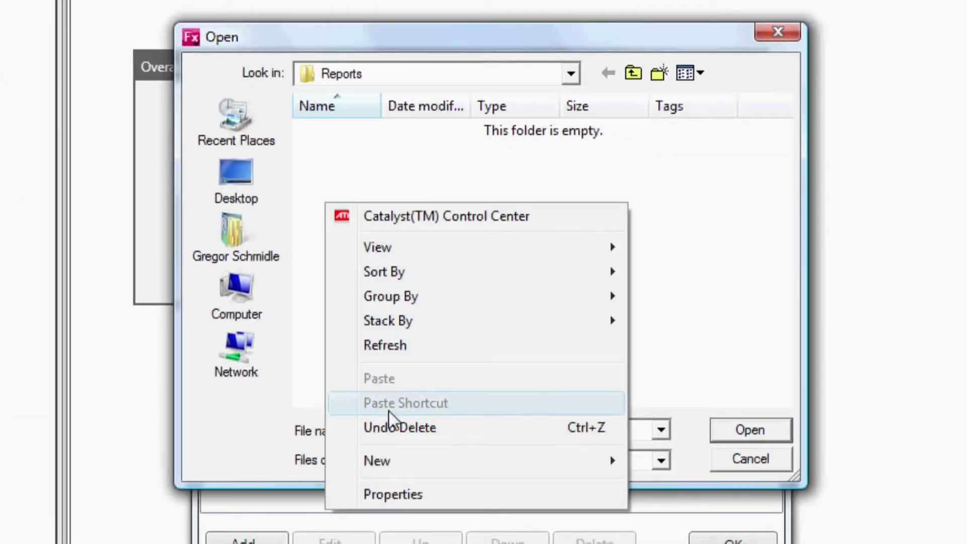
mouse_move(443, 460)
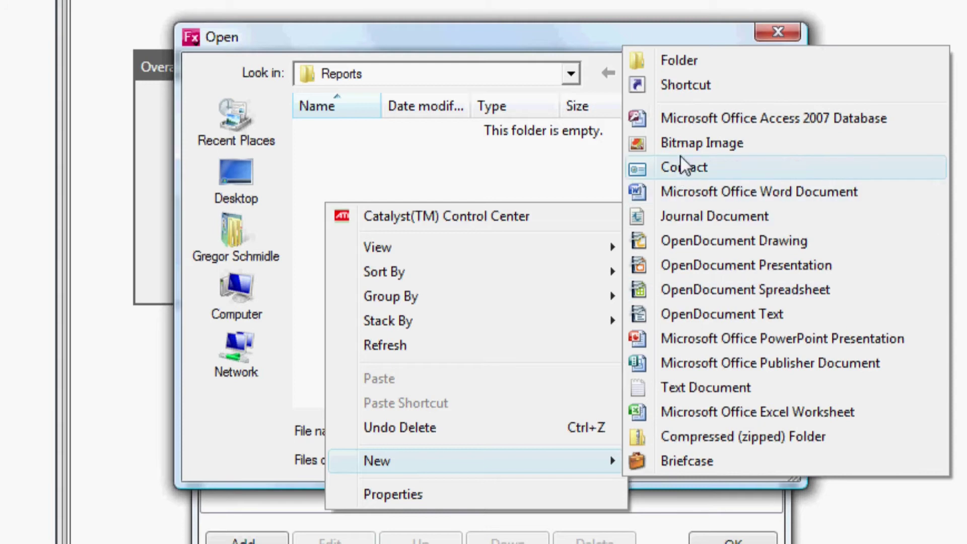
click(682, 188)
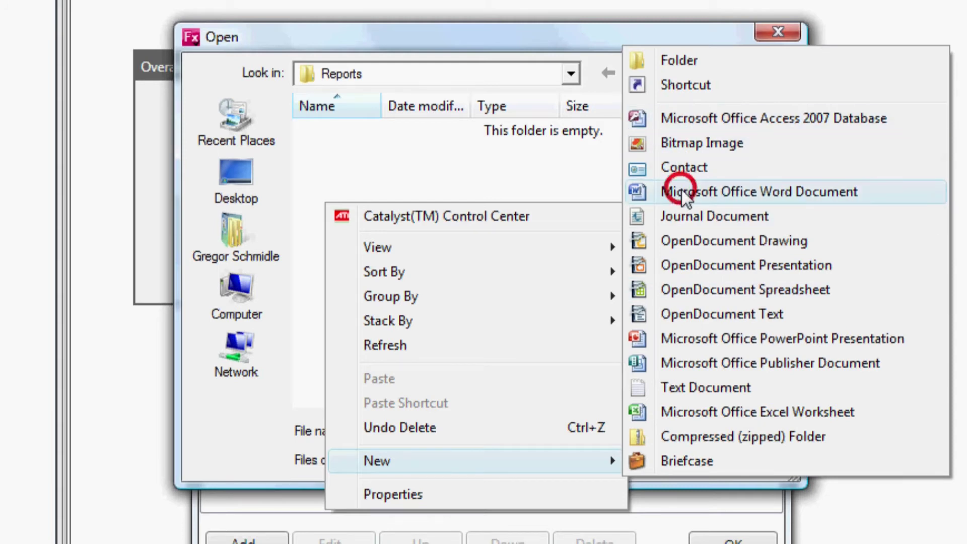
text(Re)
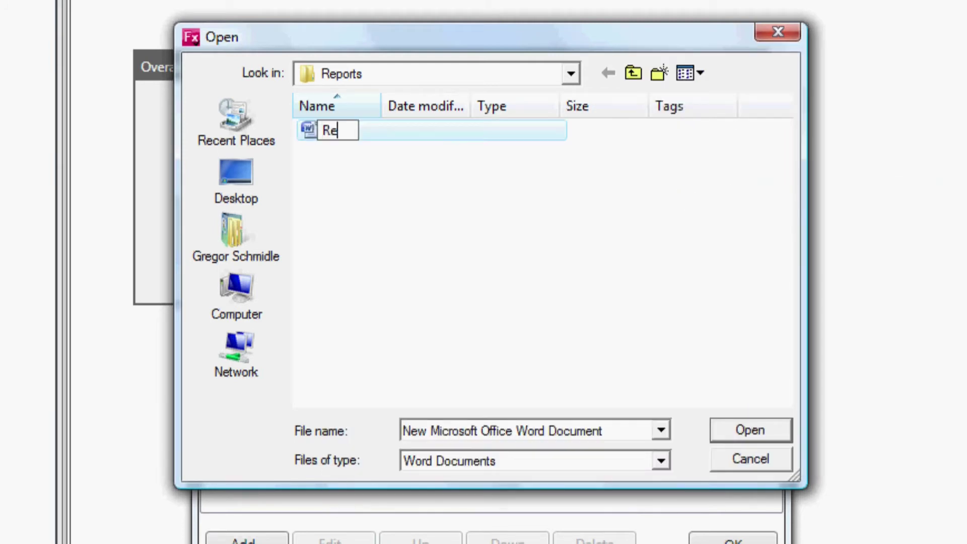
text(port templ)
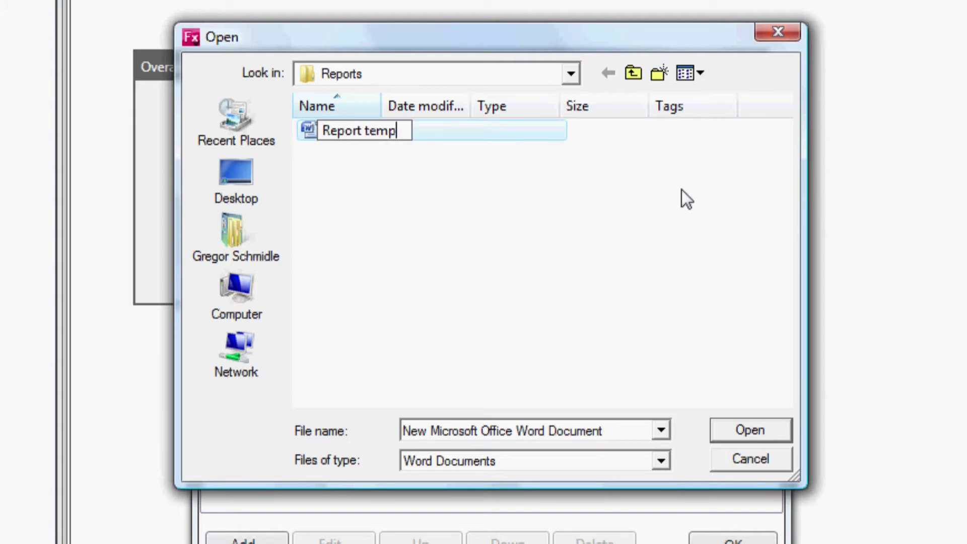
text(ate)
click(681, 189)
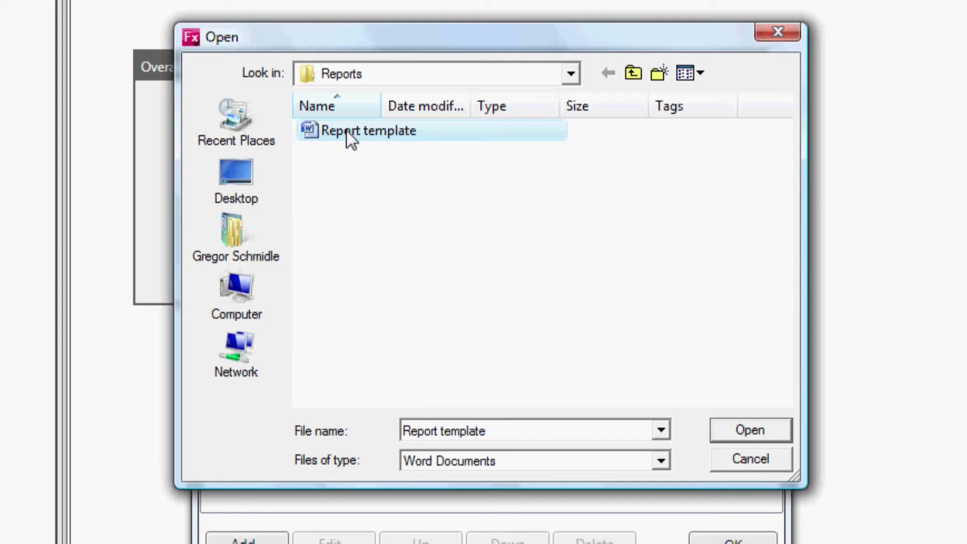
click(734, 428)
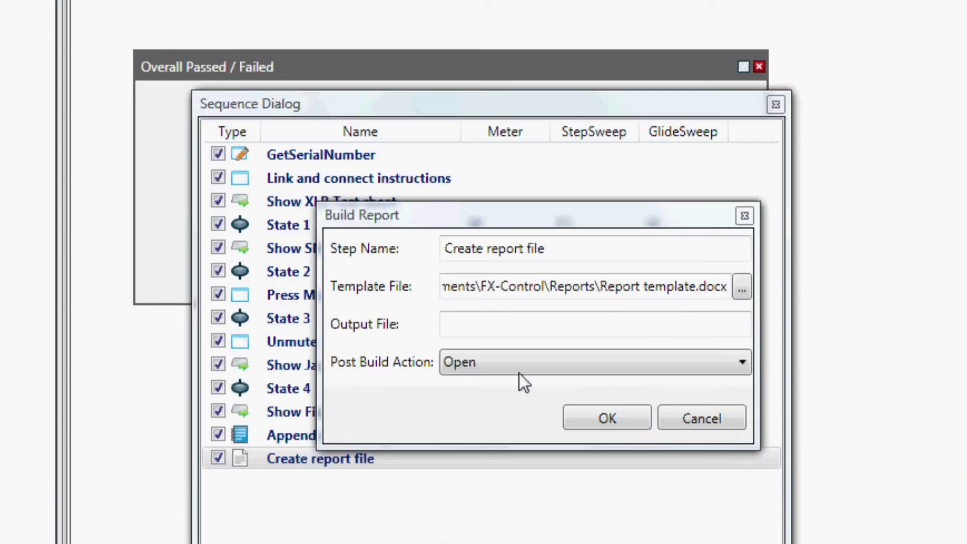
- Set the output file to the Reports folder path plus 'Report $[GetSerialNumber]' and confirm the step
drag(598, 286, 370, 286)
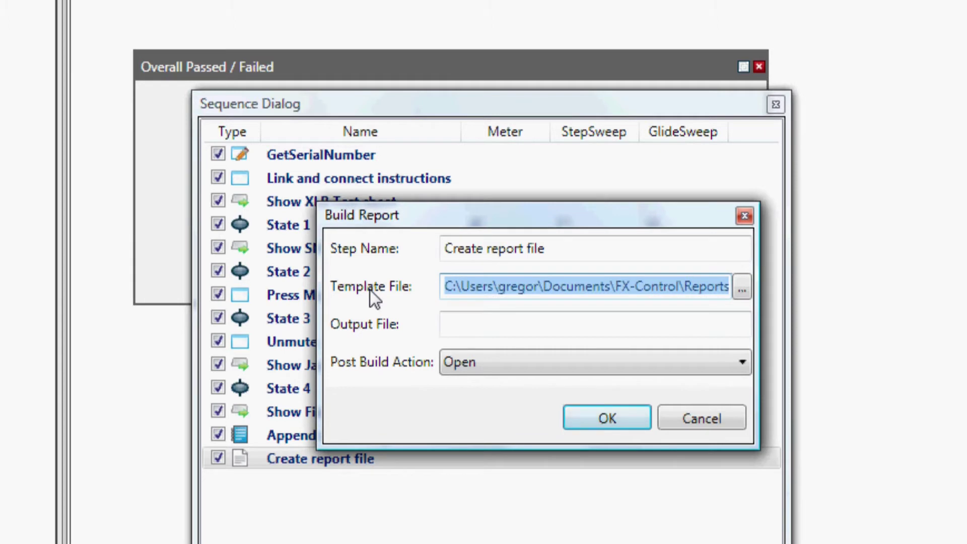
click(493, 324)
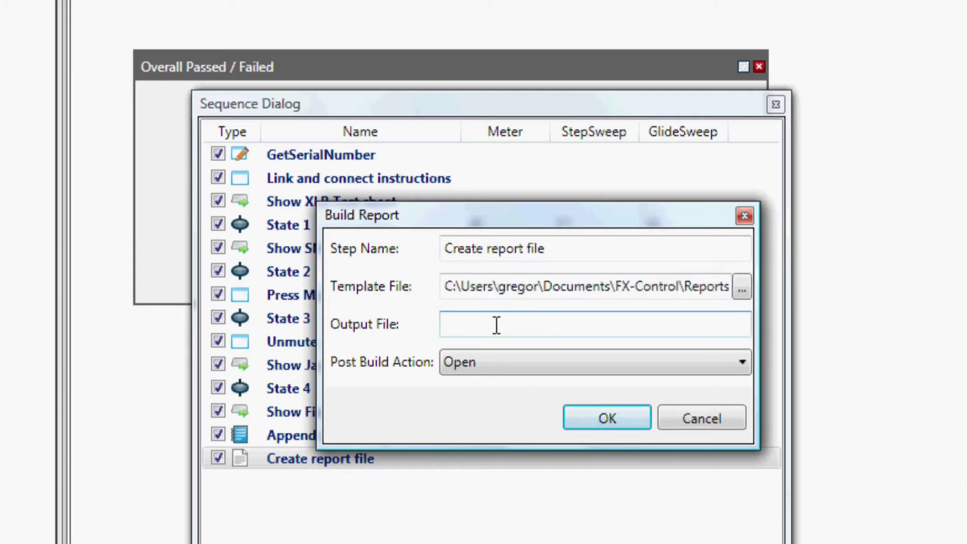
text(C:\Users\gregor\Documents\FX-Control\Reports\)
text(Re)
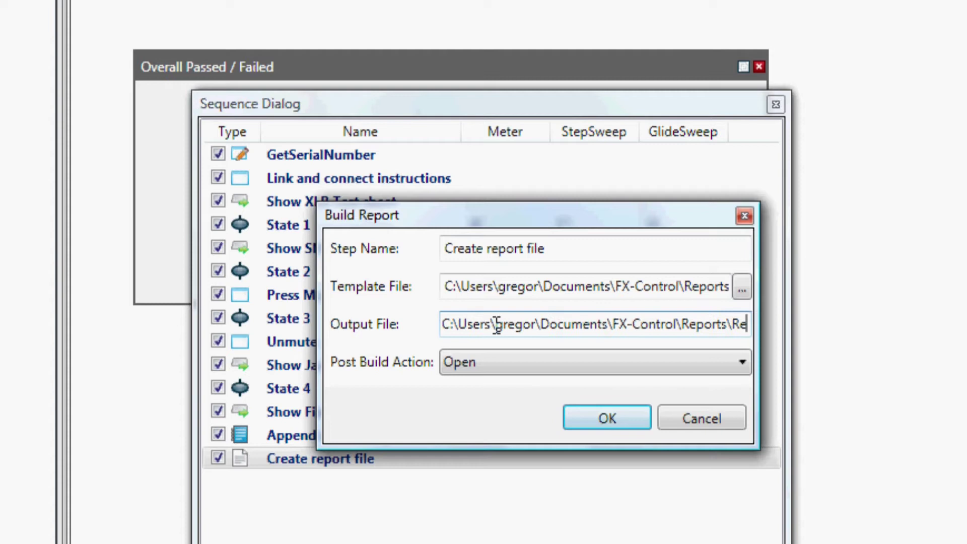
text(port )
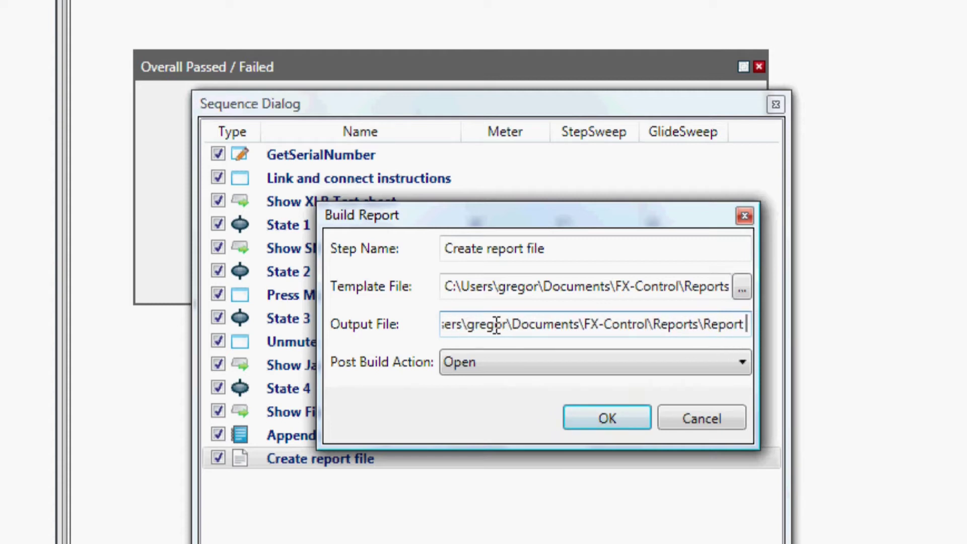
text($)
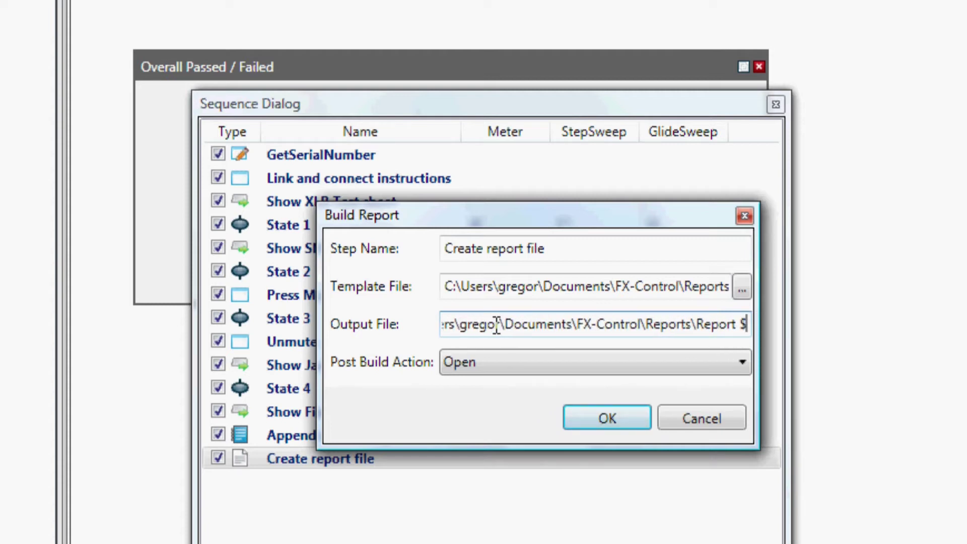
text([GetSer)
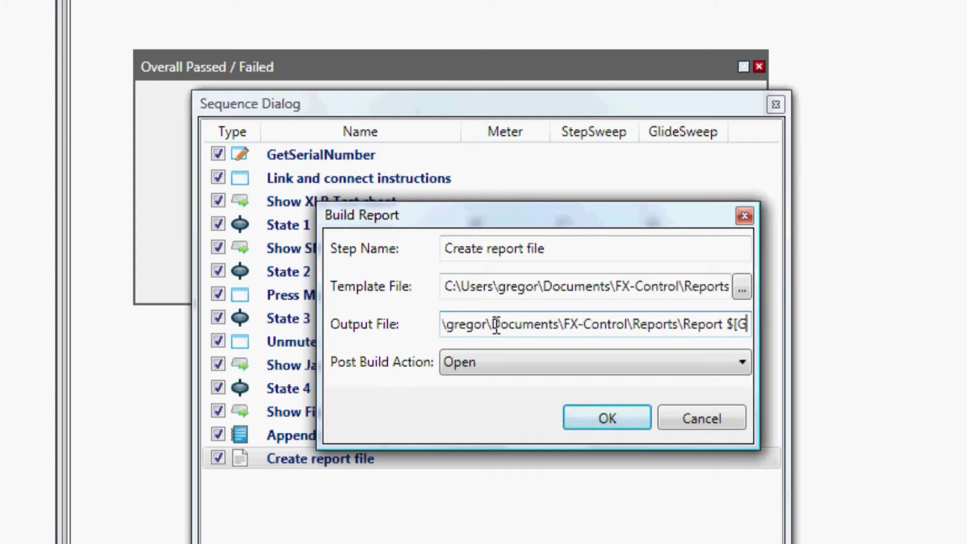
text(ial)
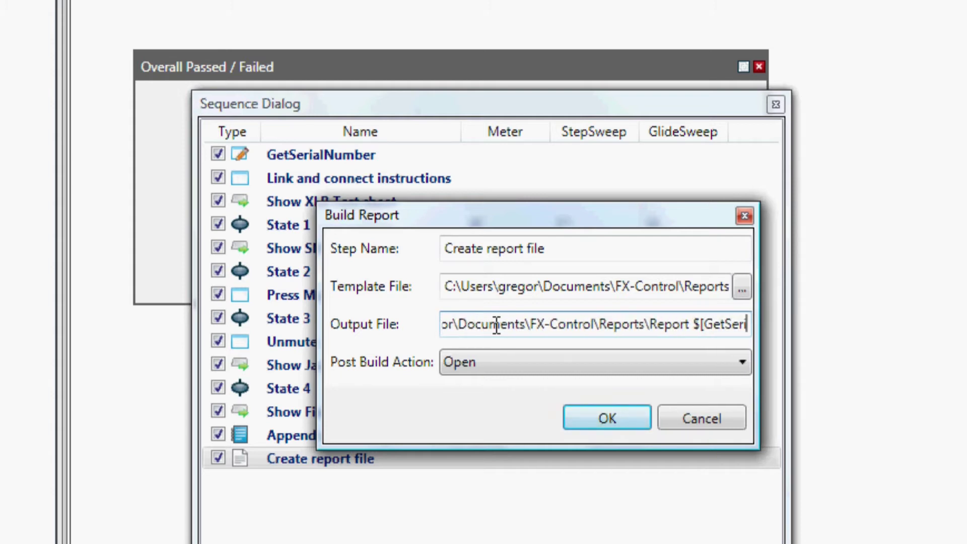
text(Number)
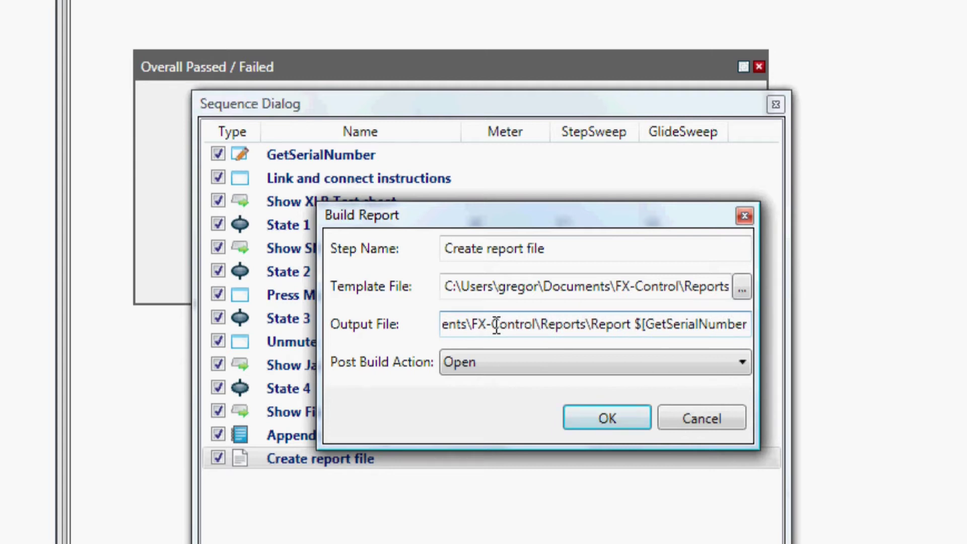
text(])
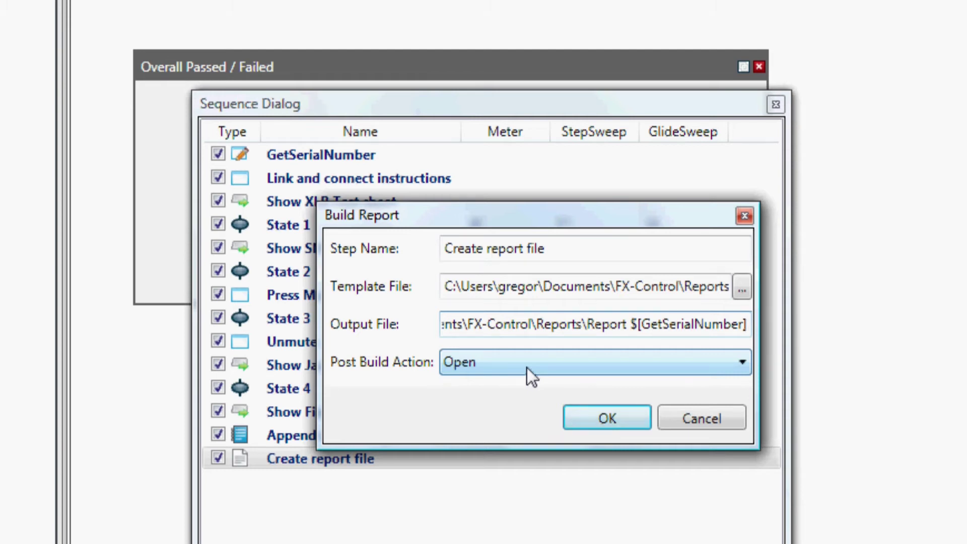
click(573, 413)
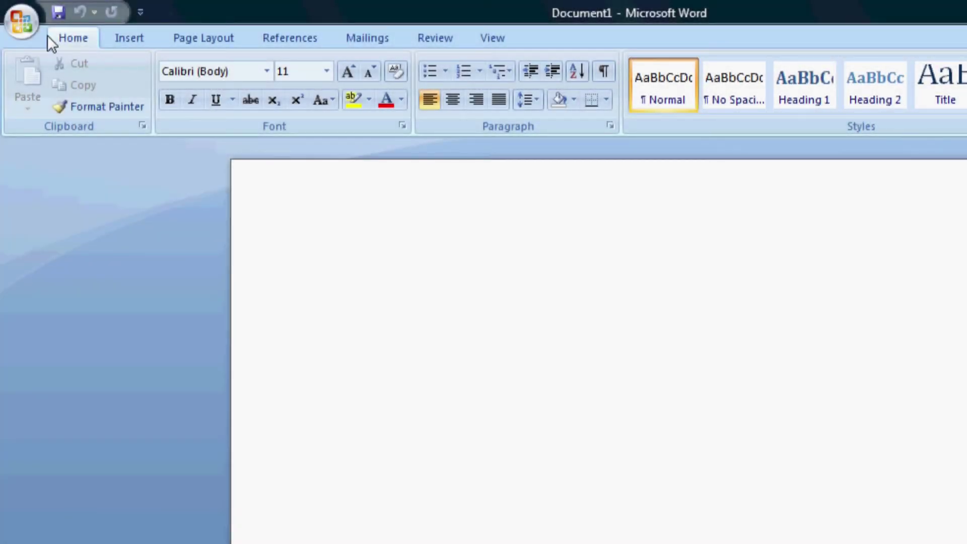
- In Word 2007, enable 'Show Developer tab' in Word Options and open the Developer tab
click(24, 25)
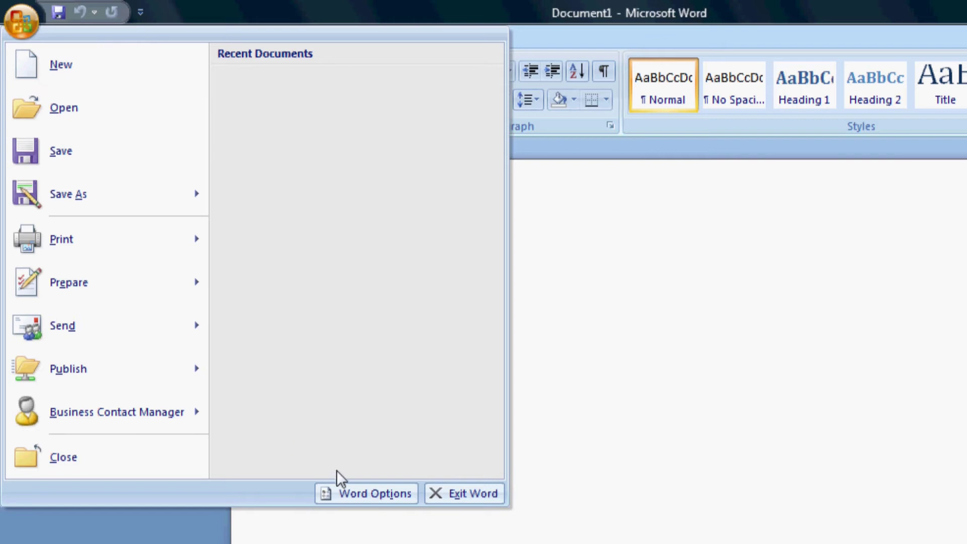
click(353, 492)
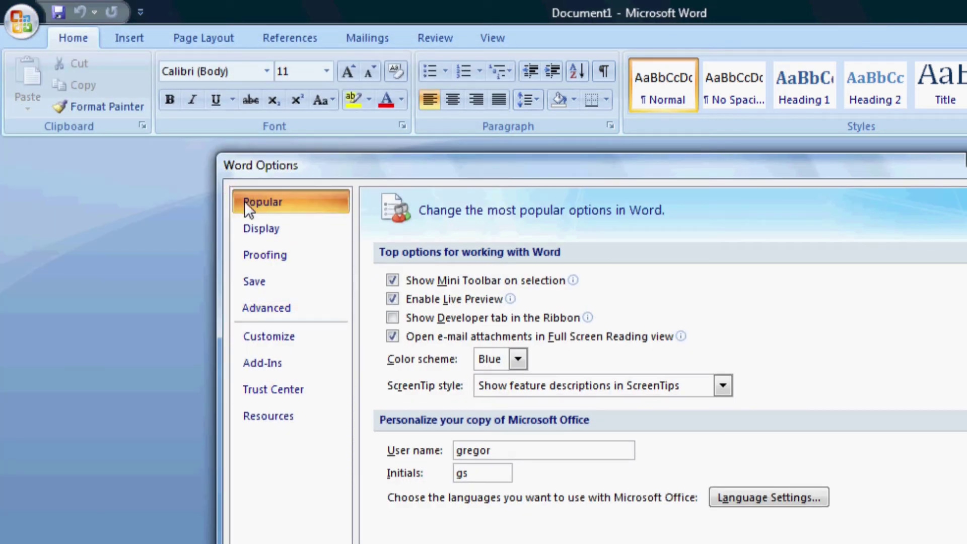
click(430, 319)
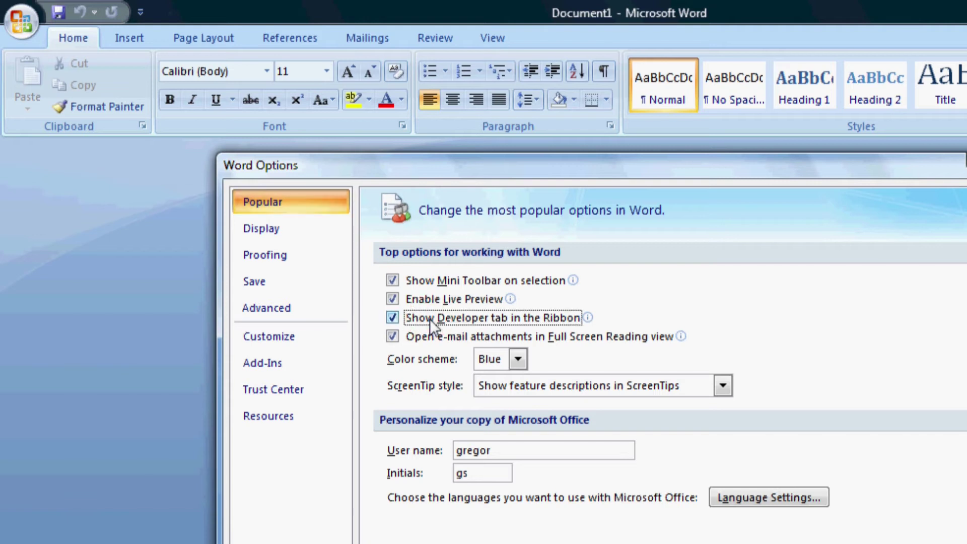
key(Return)
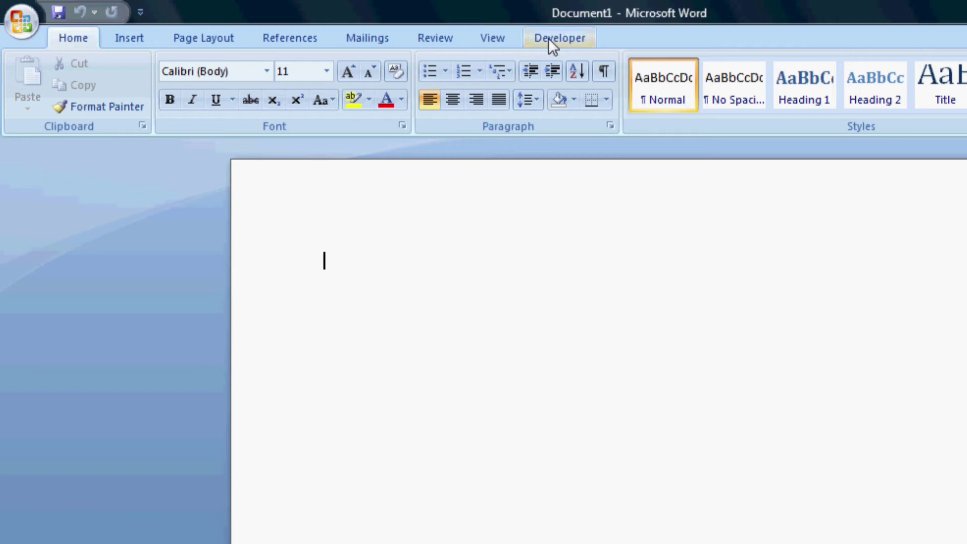
click(549, 38)
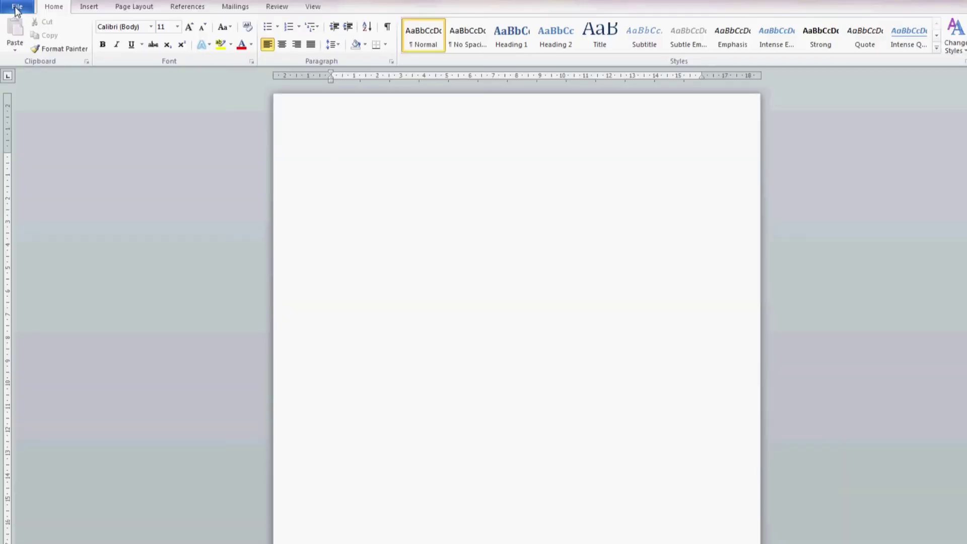
- In Word 2010, check Developer under Customize Ribbon and switch to the Developer tab
click(16, 8)
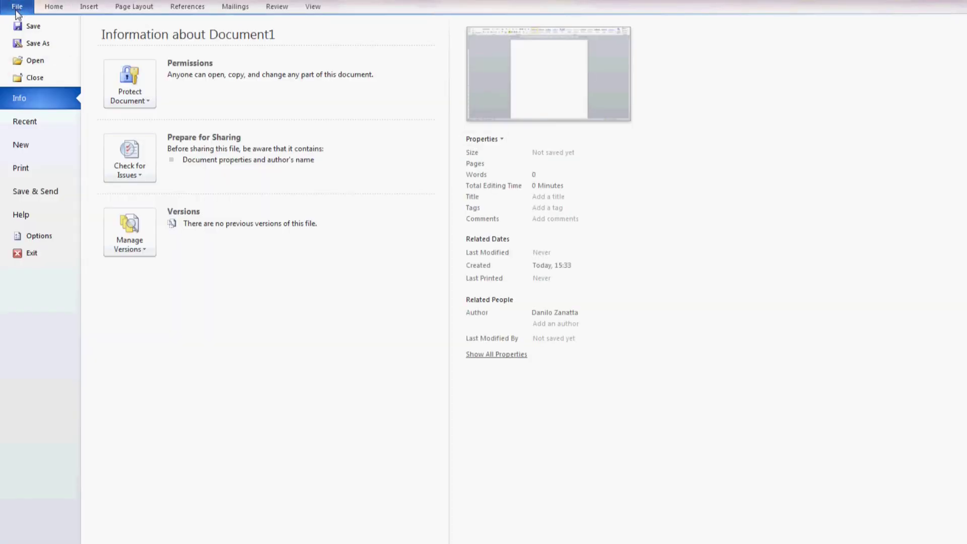
click(35, 237)
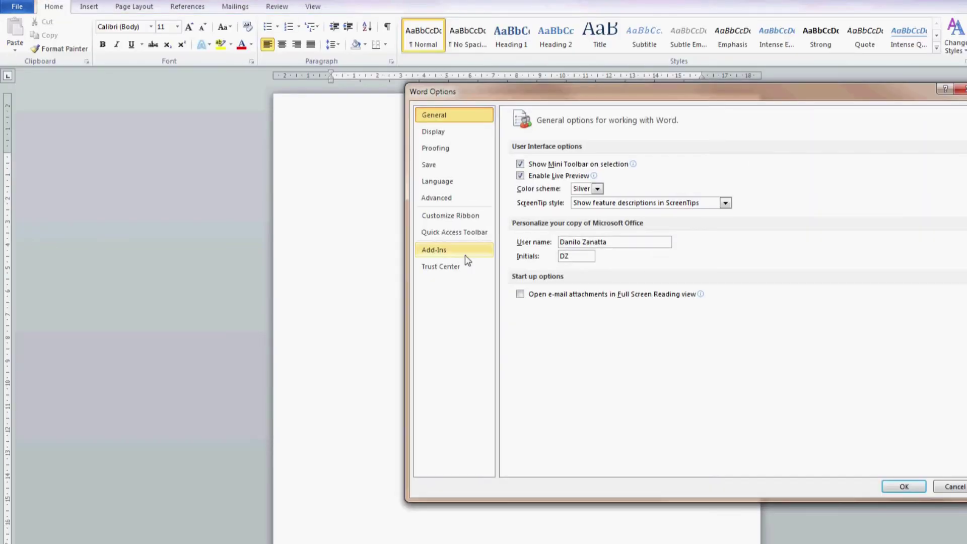
click(472, 217)
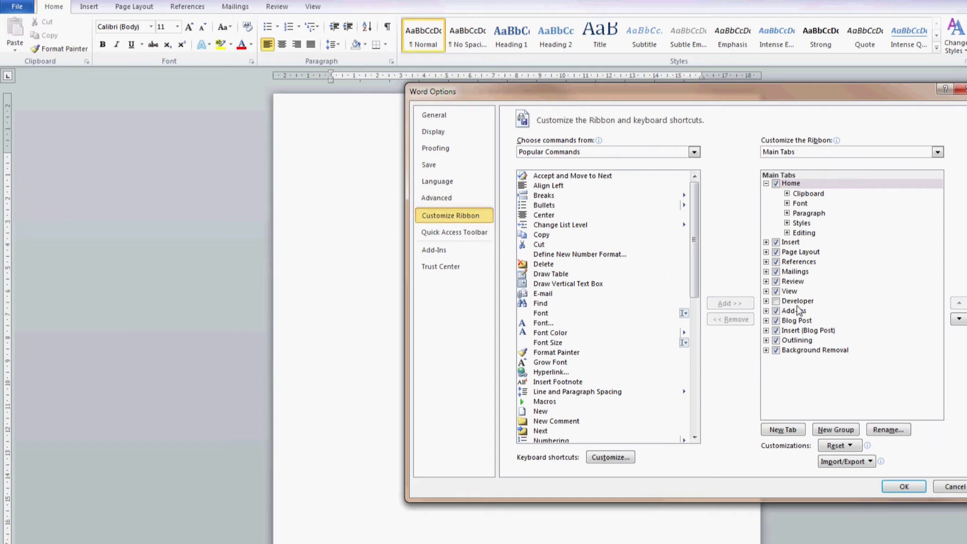
click(776, 301)
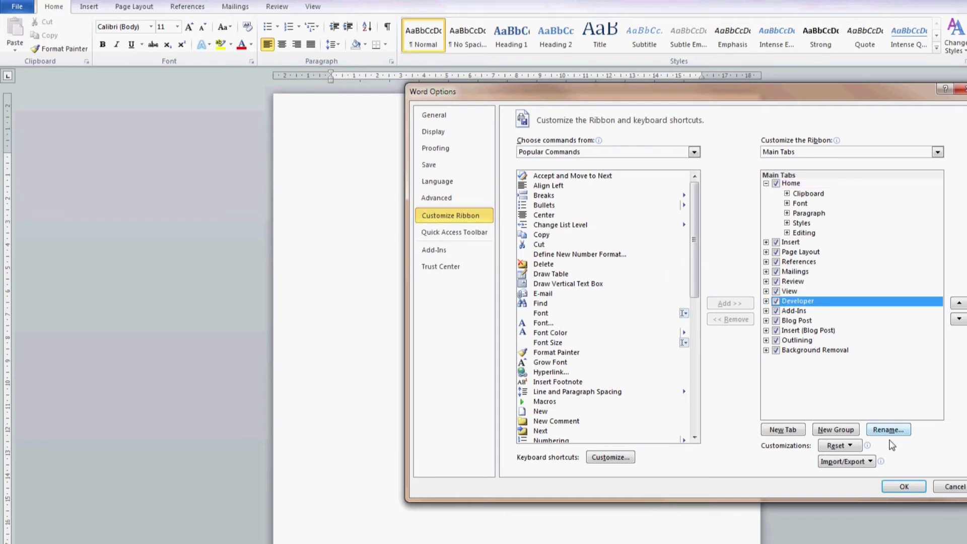
click(904, 486)
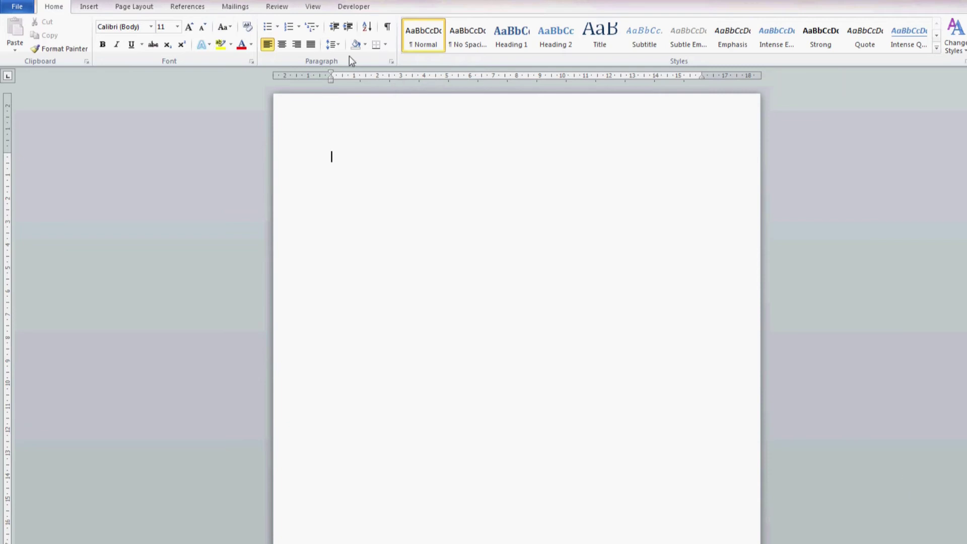
click(352, 8)
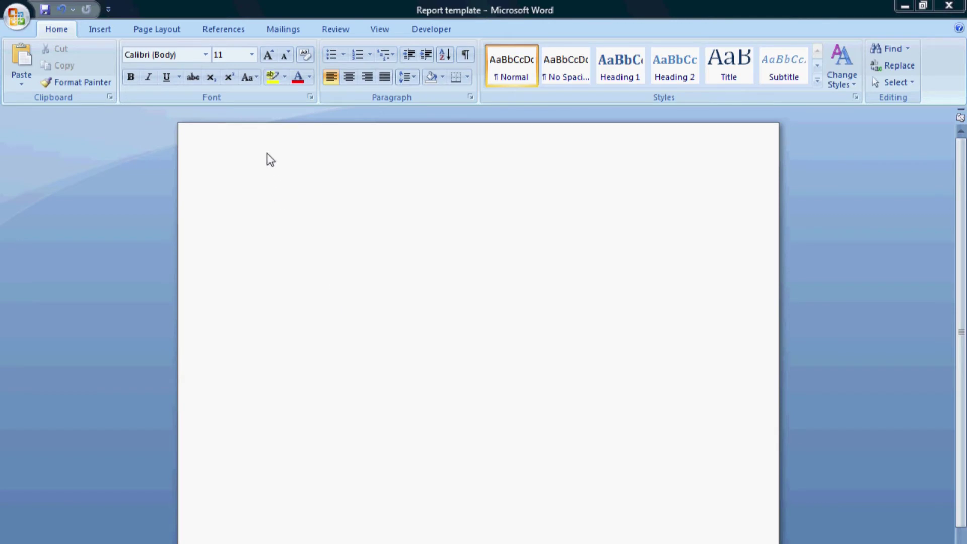
- Place the NTi Audio logo in the page header
right_click(266, 153)
click(293, 163)
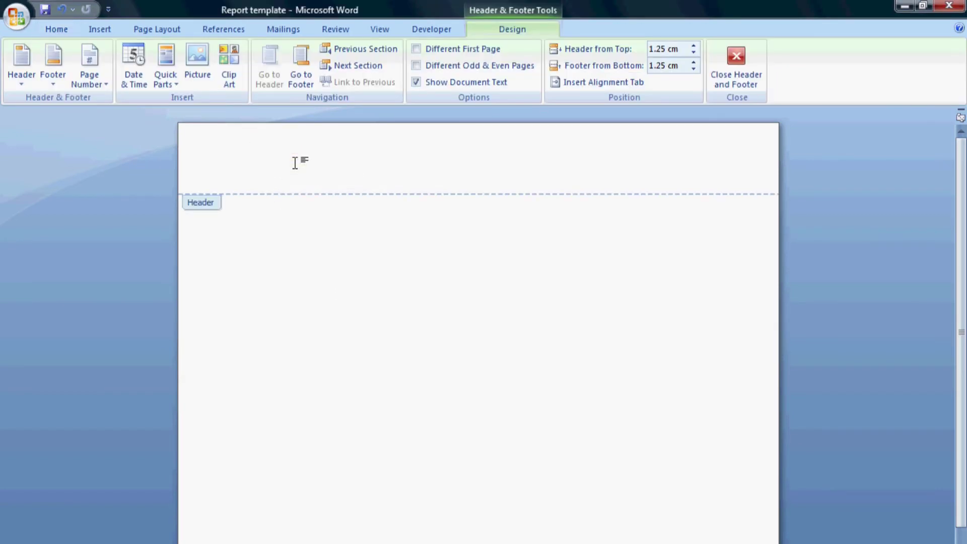
double_click(309, 251)
- Add a 'Test Report' heading in Title style with a new line below it
text(Test)
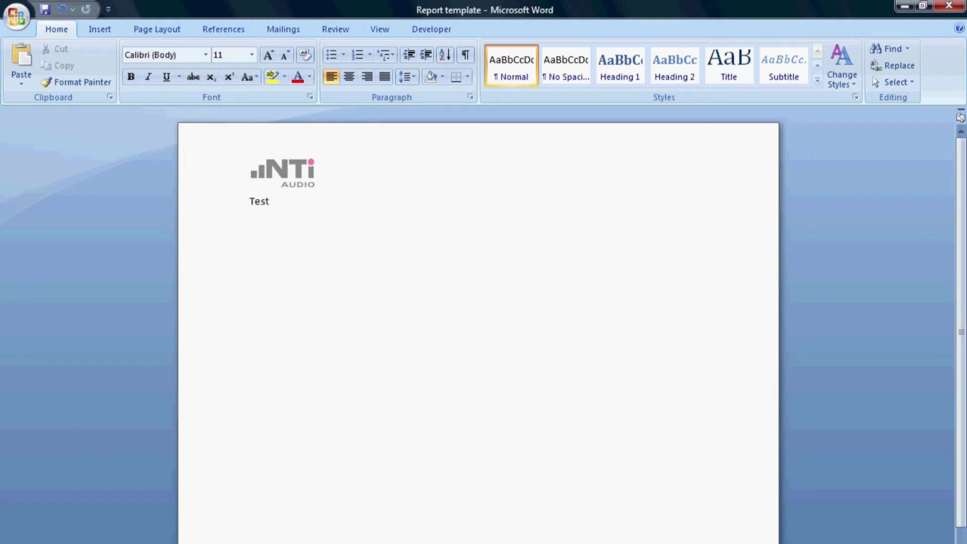
text( Report)
key(shift+Home)
click(707, 70)
key(End)
key(Return)
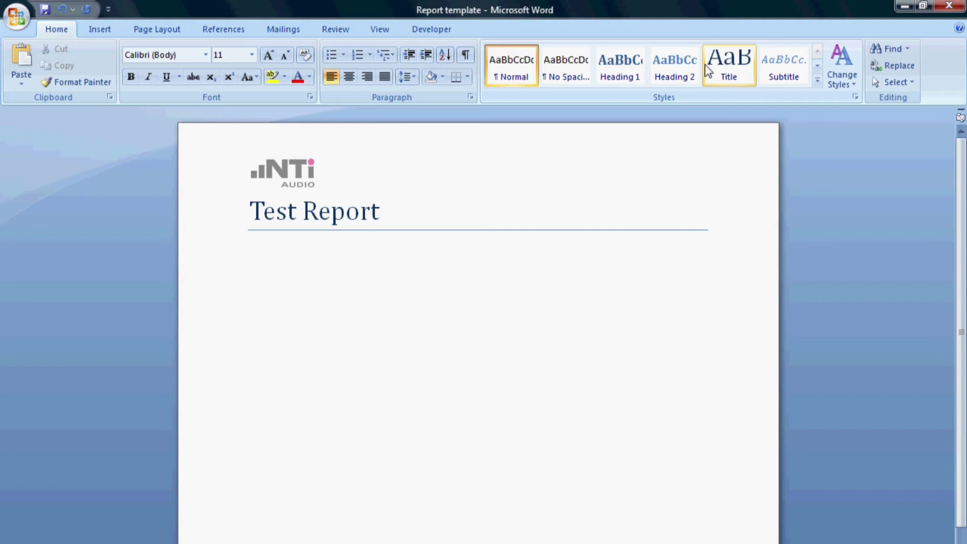
click(431, 29)
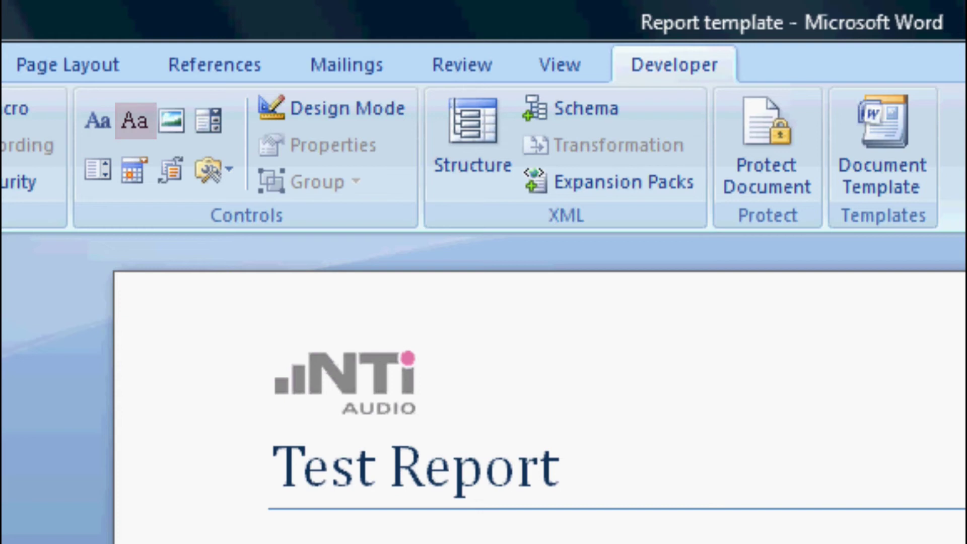
click(171, 120)
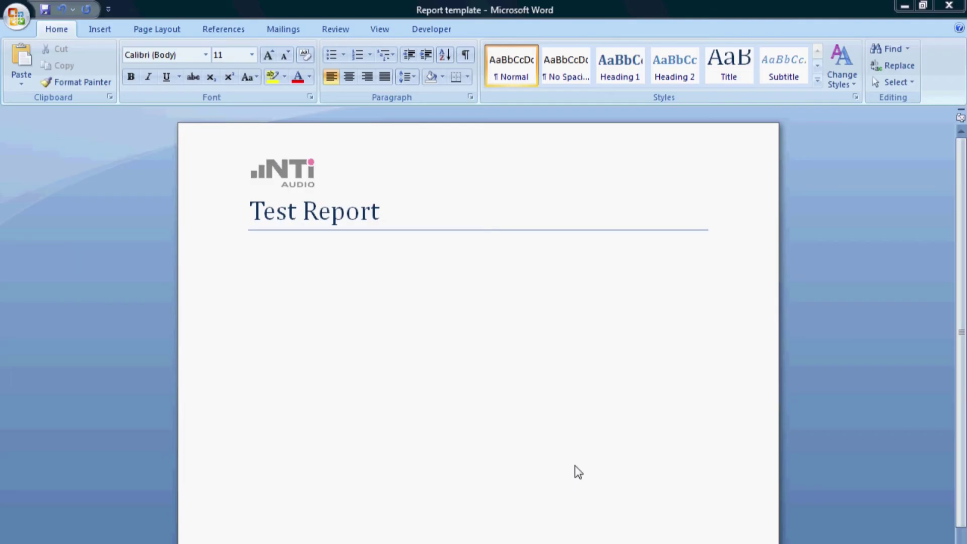
- Type the 'DUTSerialnumber' label below the title, followed by a tab
click(267, 292)
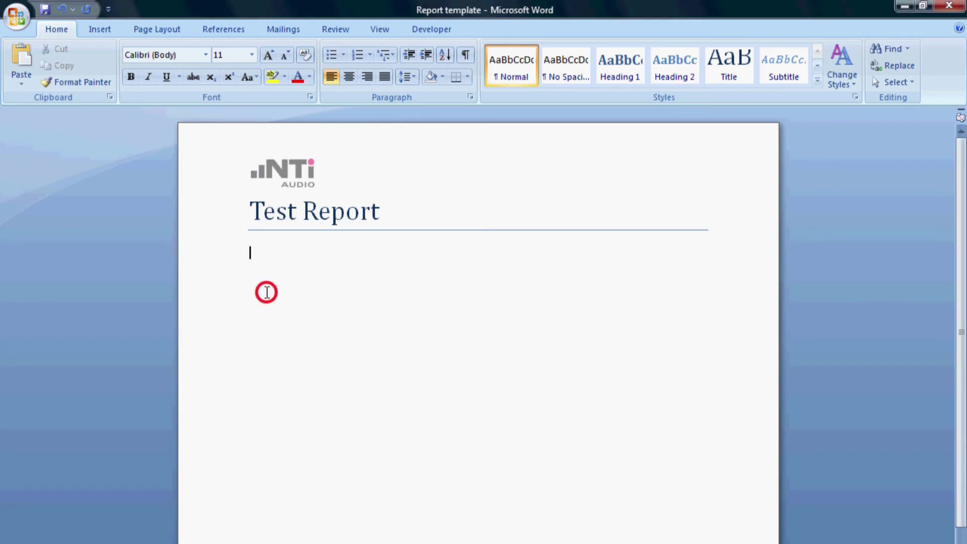
text(DUTSer)
text(ialnumb)
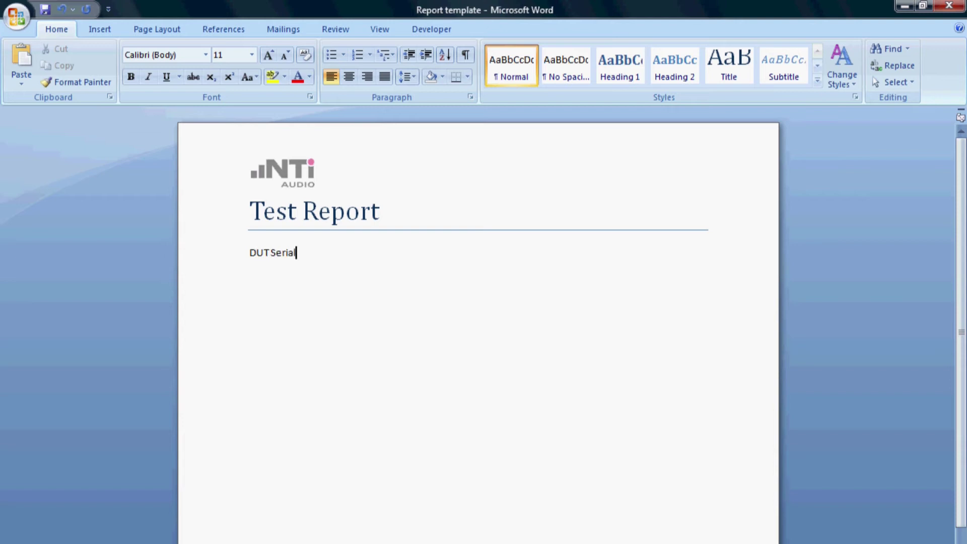
text(er)
key(Tab)
- Insert a plain text field titled 'Serialnumber' with tag '$['
click(432, 30)
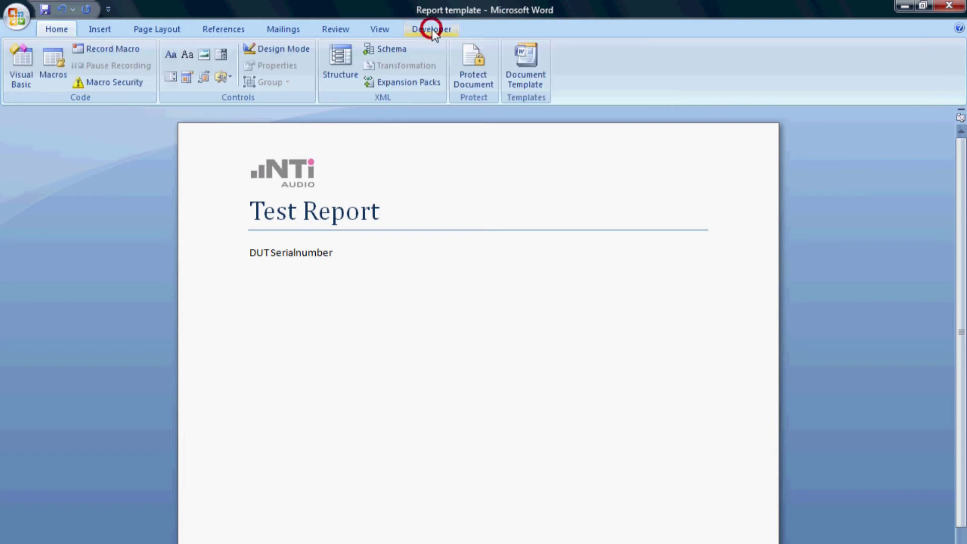
click(188, 56)
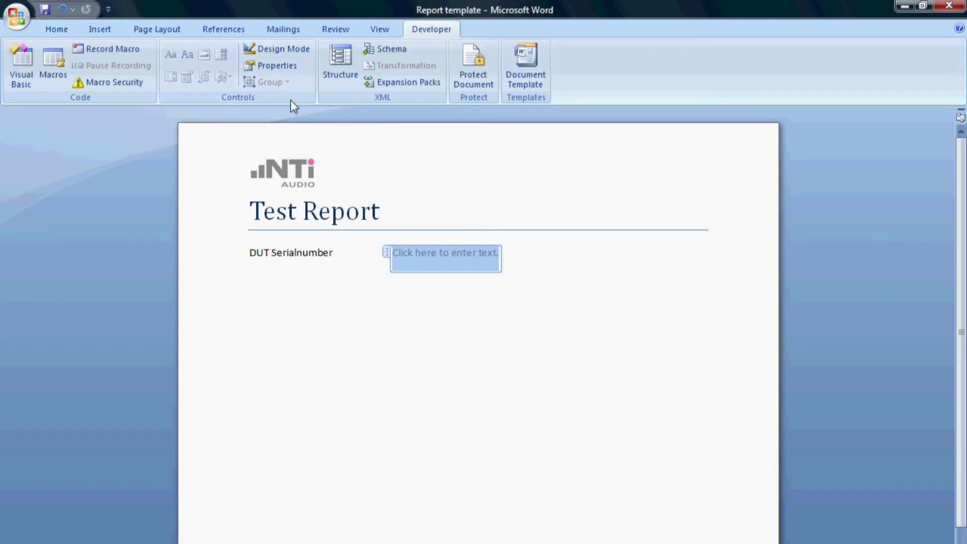
click(276, 66)
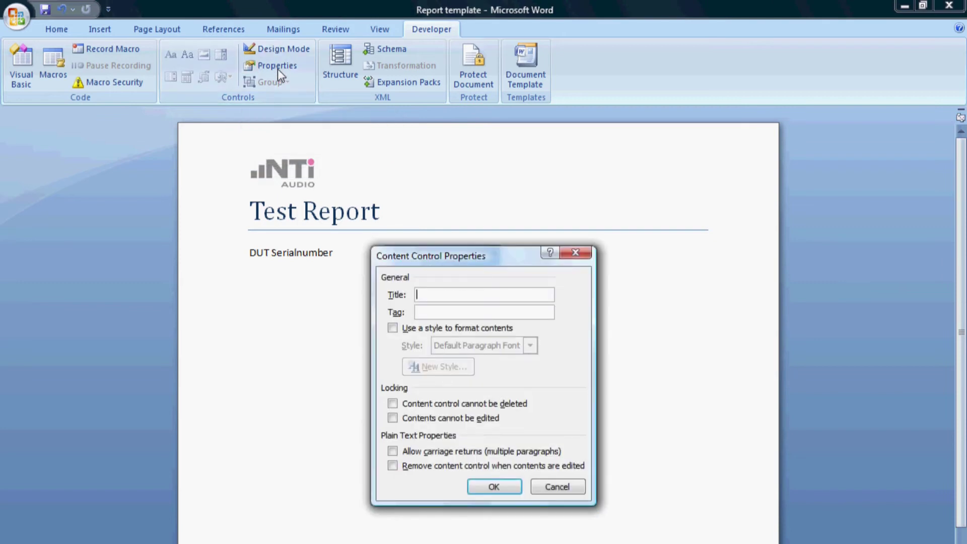
text(Serialnu)
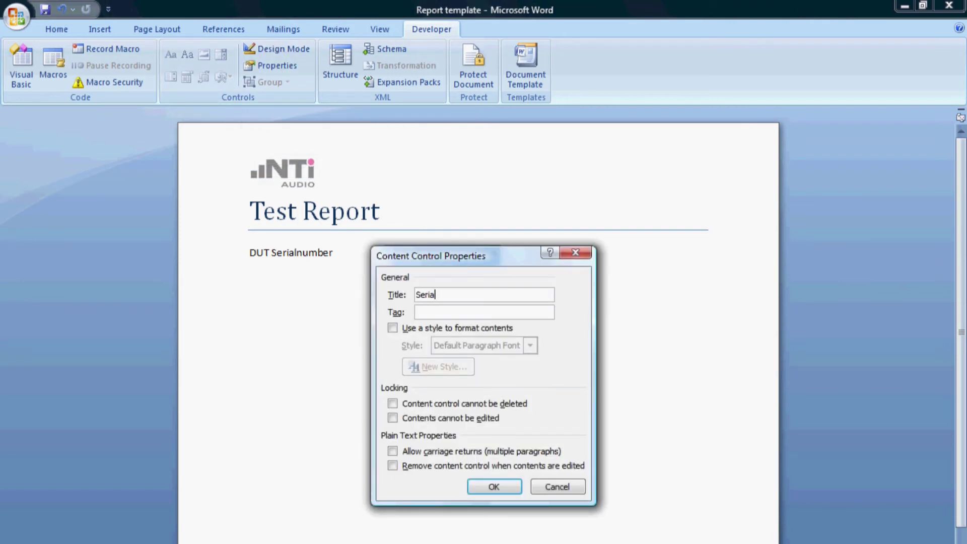
text(mber)
key(Tab)
text($)
text([)
key(alt+Tab)
key(alt+Tab)
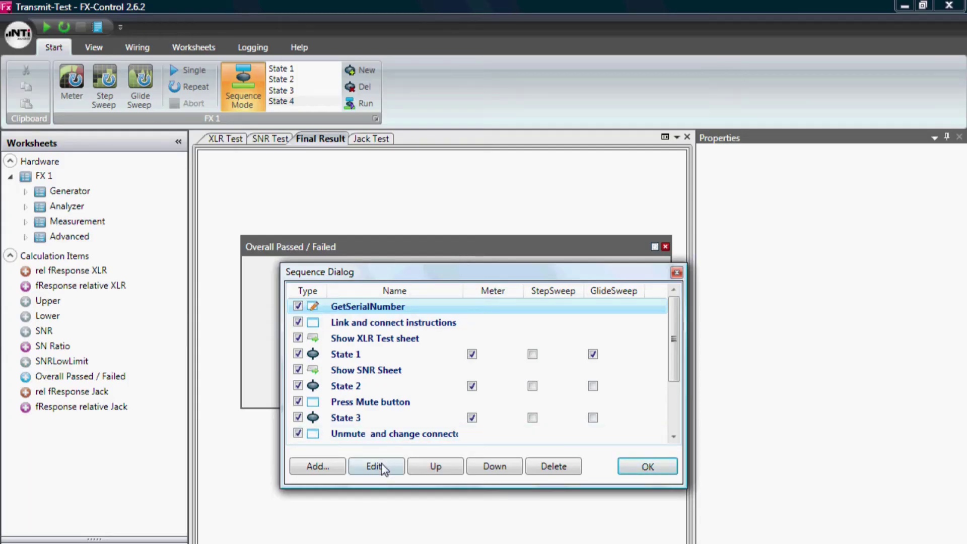
- Copy the 'GetSerialNumber' step name and close its Input settings with OK
click(382, 463)
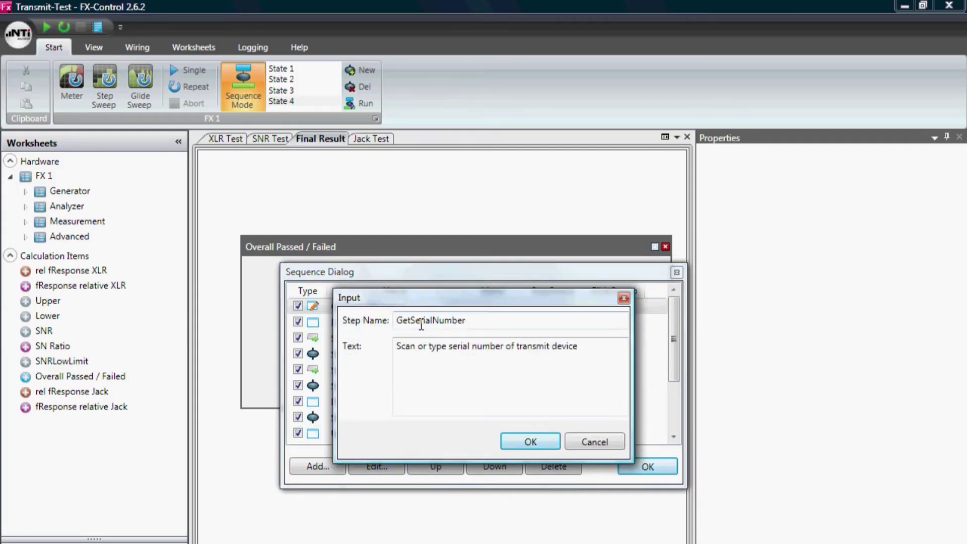
double_click(421, 321)
right_click(421, 321)
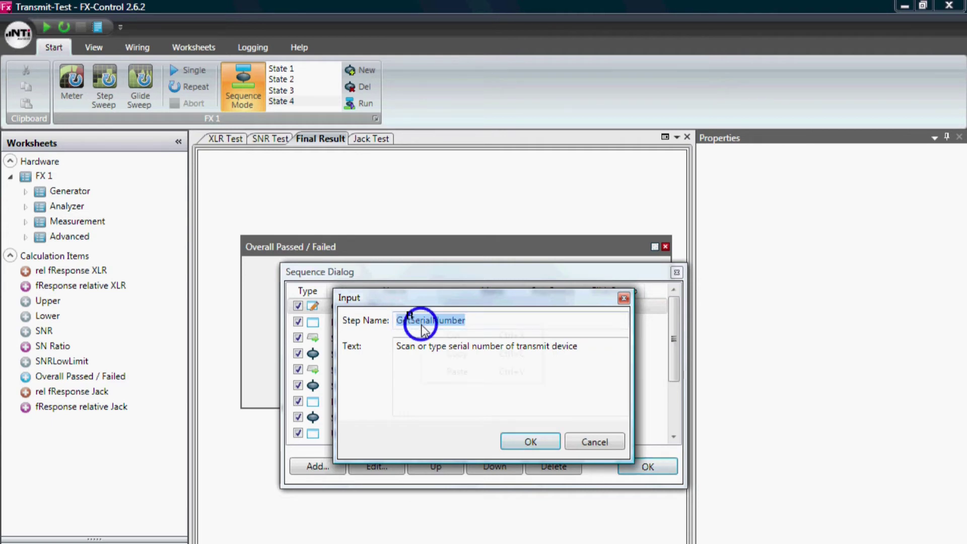
click(452, 351)
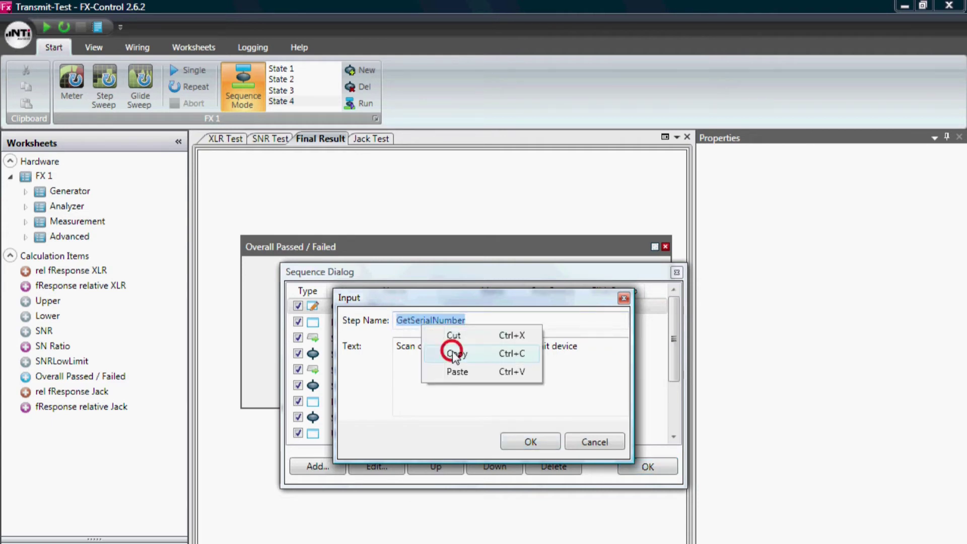
click(526, 441)
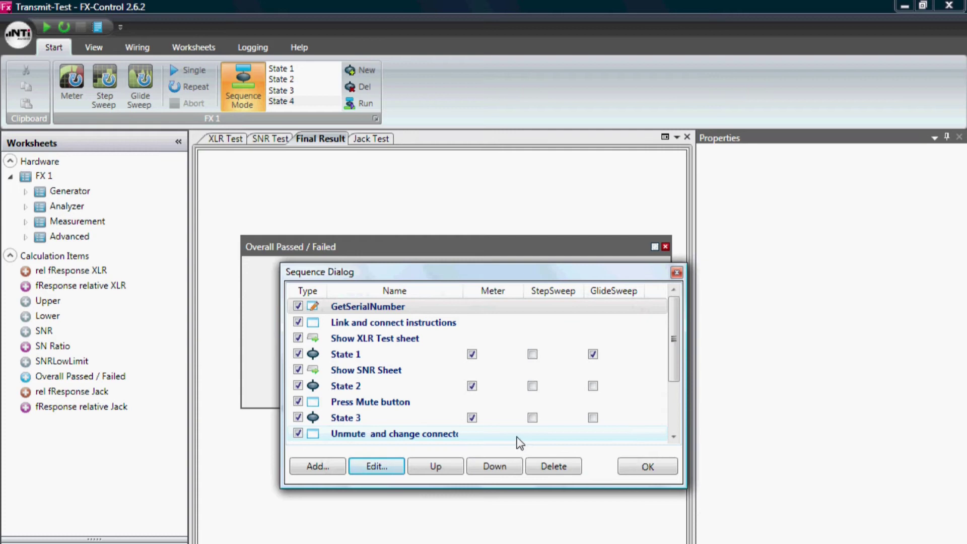
- Paste 'GetSerialNumber' into the serial-number field's tag and confirm its properties
key(alt+Tab)
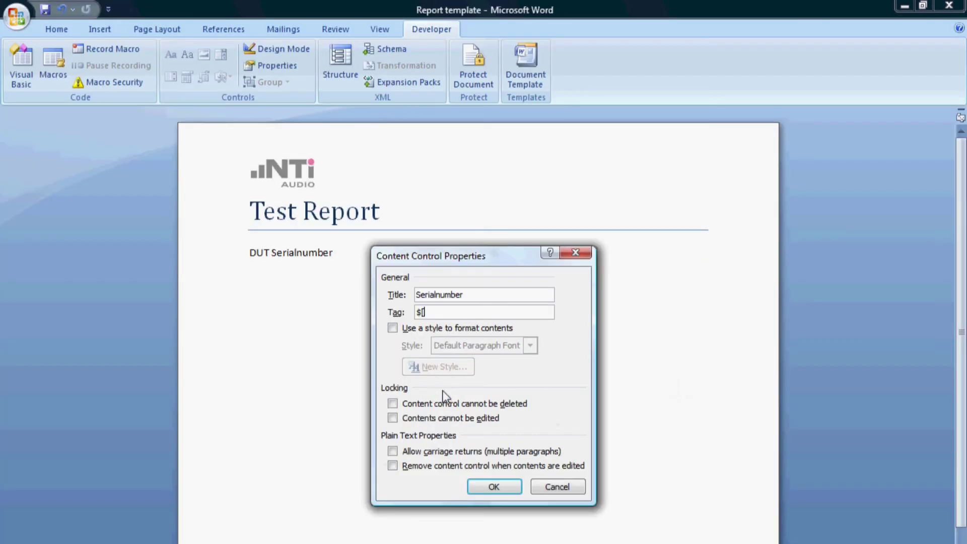
right_click(429, 312)
click(463, 358)
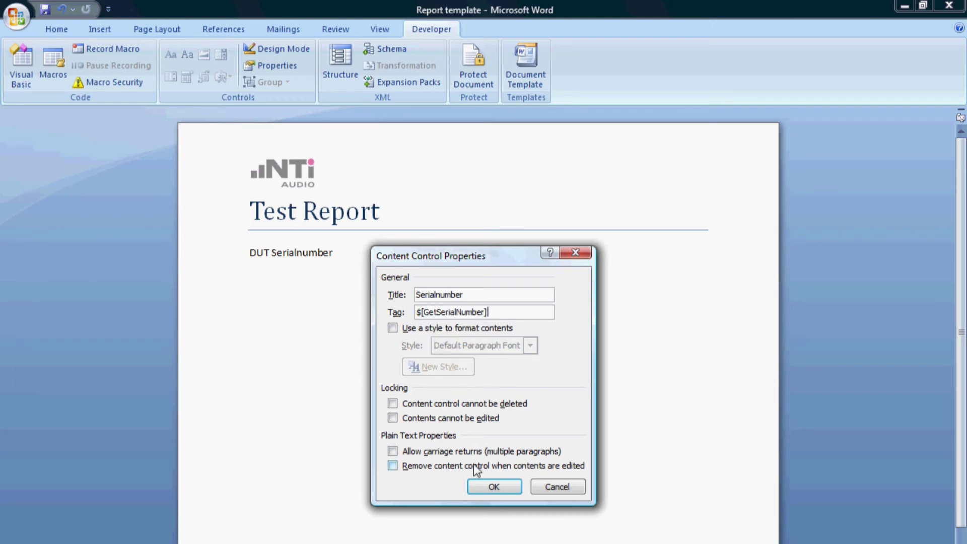
click(485, 481)
- Add an 'XLR gain @ 1kHz' line with a plain text field whose tag starts 'XLR Test.'
click(486, 485)
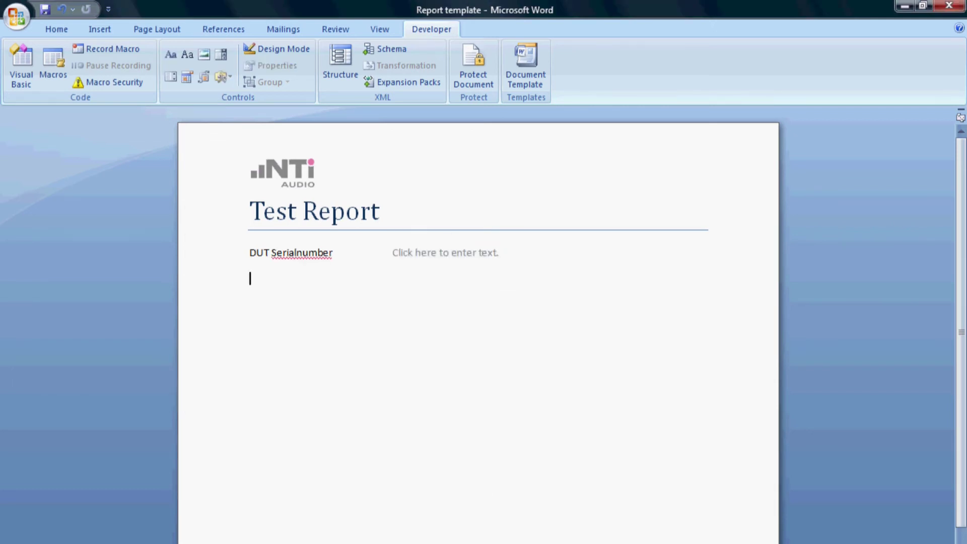
text(XLR gain)
text( @ 1k)
text(Hz)
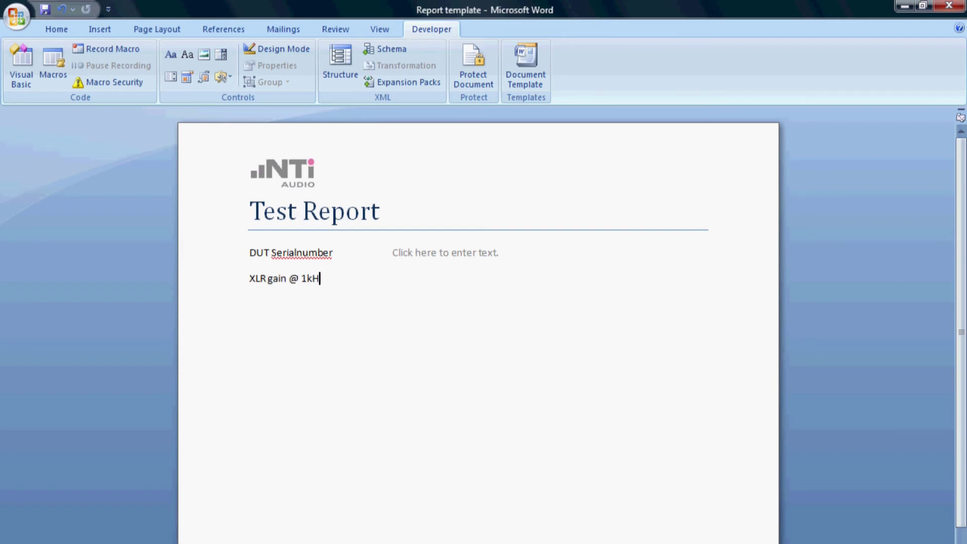
key(Tab)
click(187, 55)
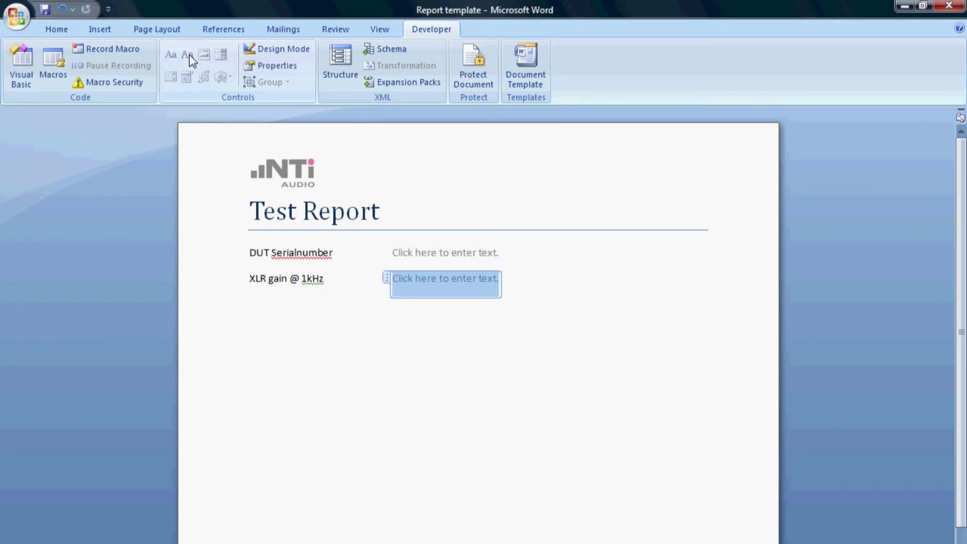
click(270, 64)
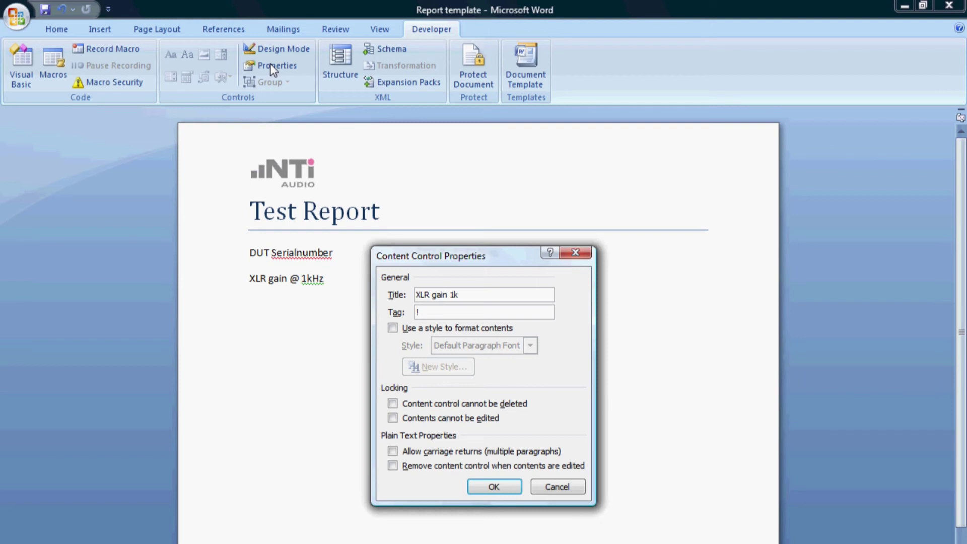
key(alt+Tab)
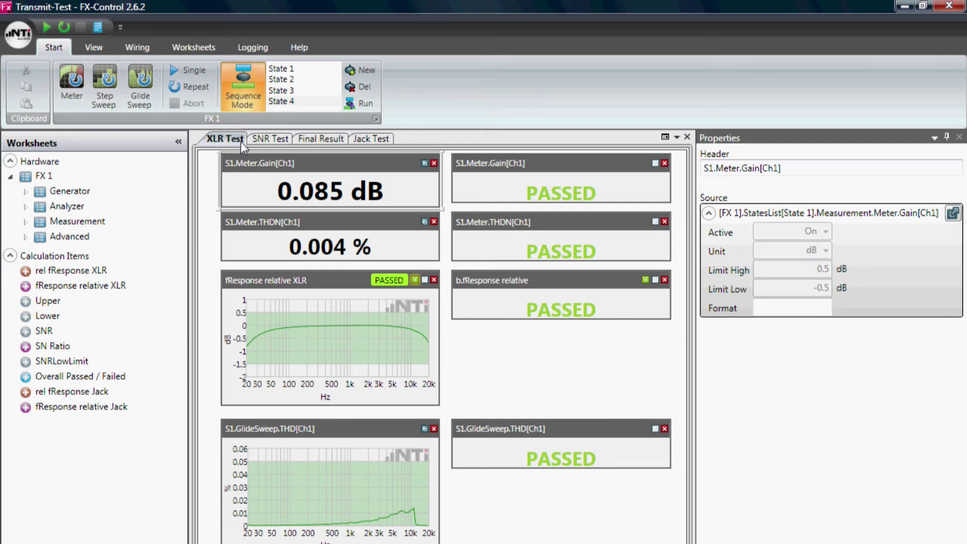
key(alt+Tab)
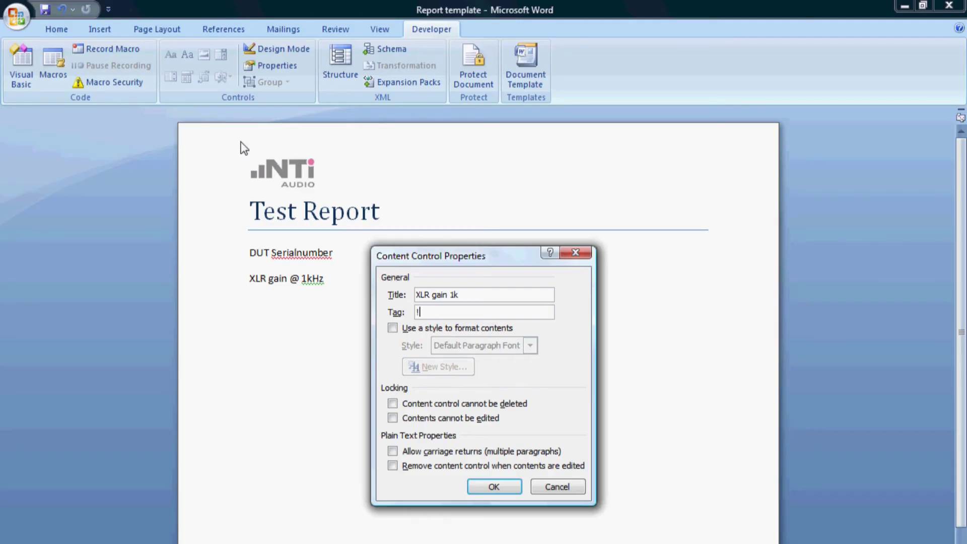
text(XLR )
text(Test)
text(.)
- Append the copied S1.Meter.Gain[Ch1] widget name to the gain field's tag and confirm
key(alt+Tab)
key(Tab)
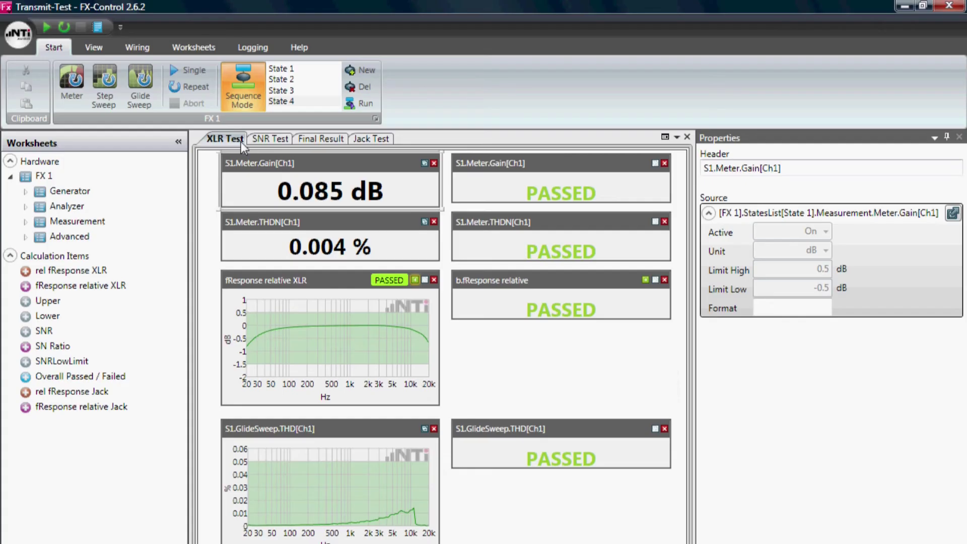
click(264, 159)
drag(787, 168, 701, 171)
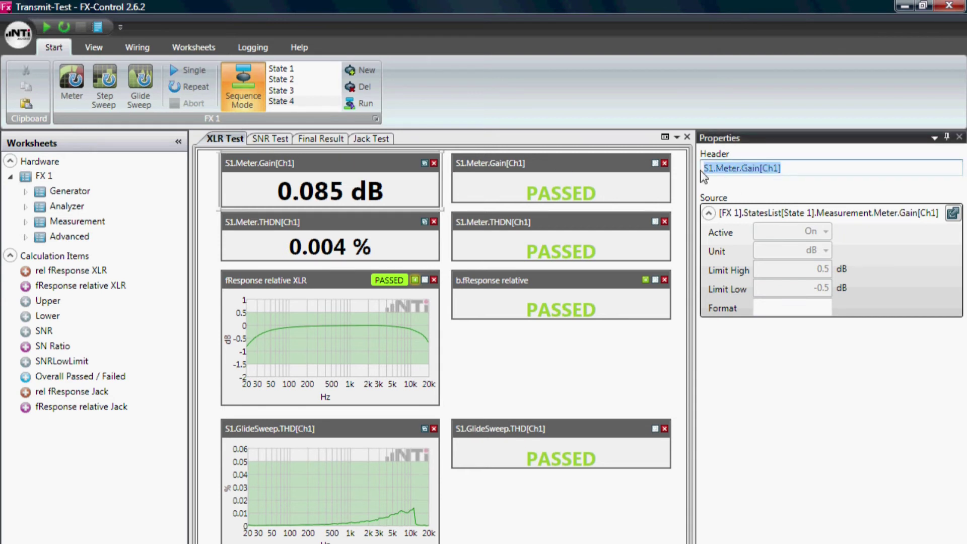
right_click(726, 167)
click(750, 197)
key(alt+Tab)
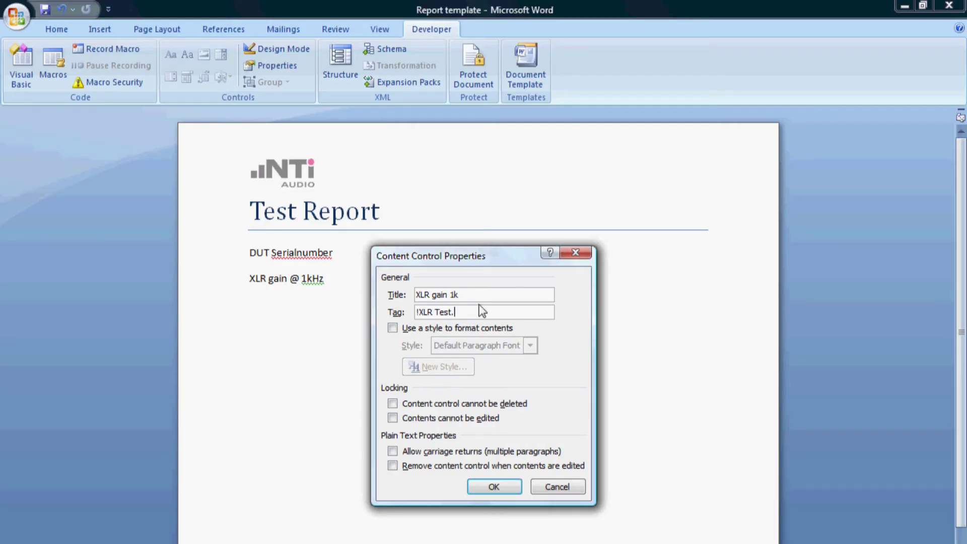
click(466, 311)
right_click(466, 311)
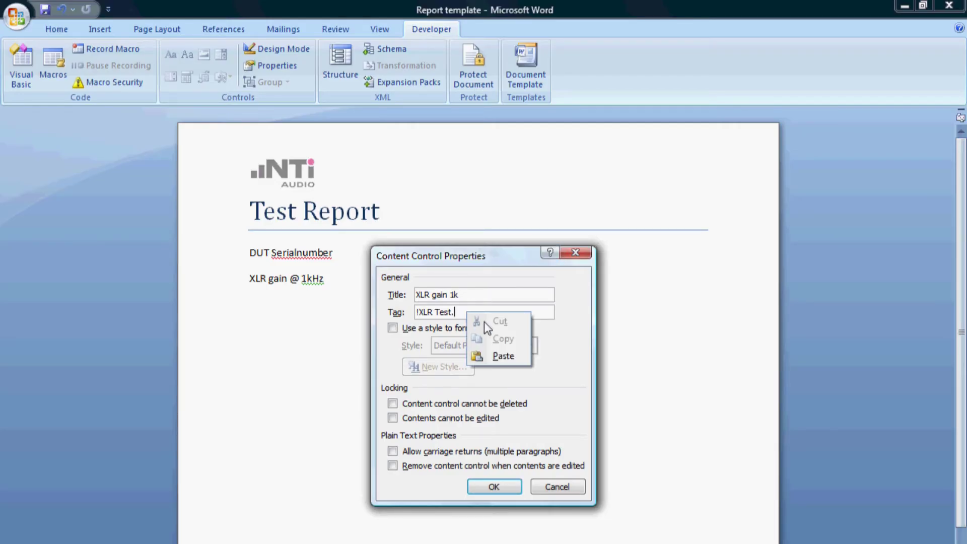
click(501, 355)
click(486, 486)
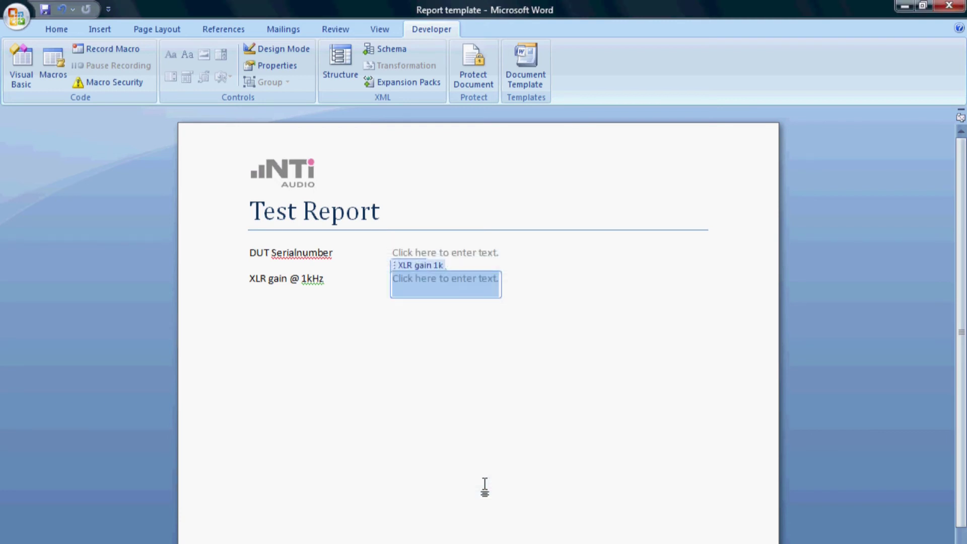
key(Return)
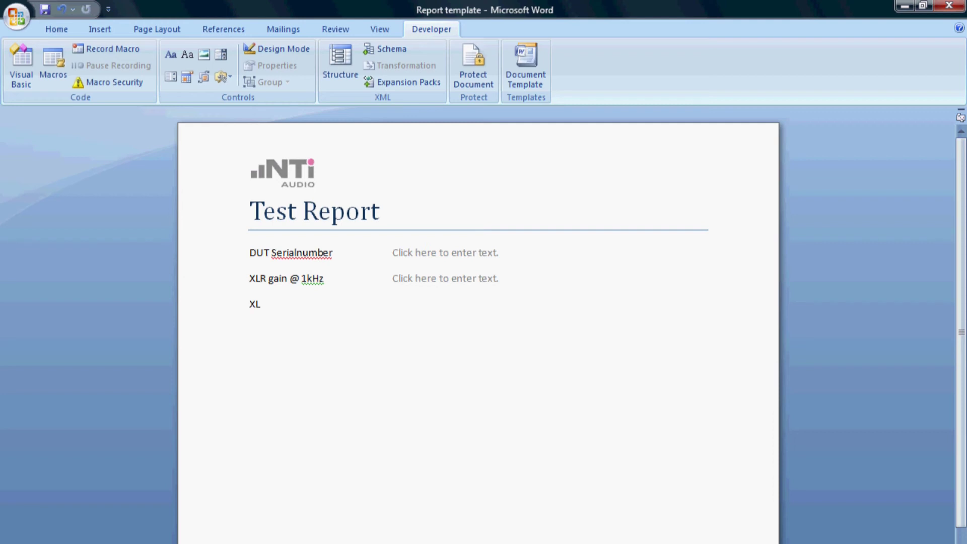
- Add a 'THD+N @ 1kHz' line with a field titled 'THDN 1K', tagged '!XLR Test.S1.Meter.THDN[Ch1]'
text(THD+N @ 1kHz)
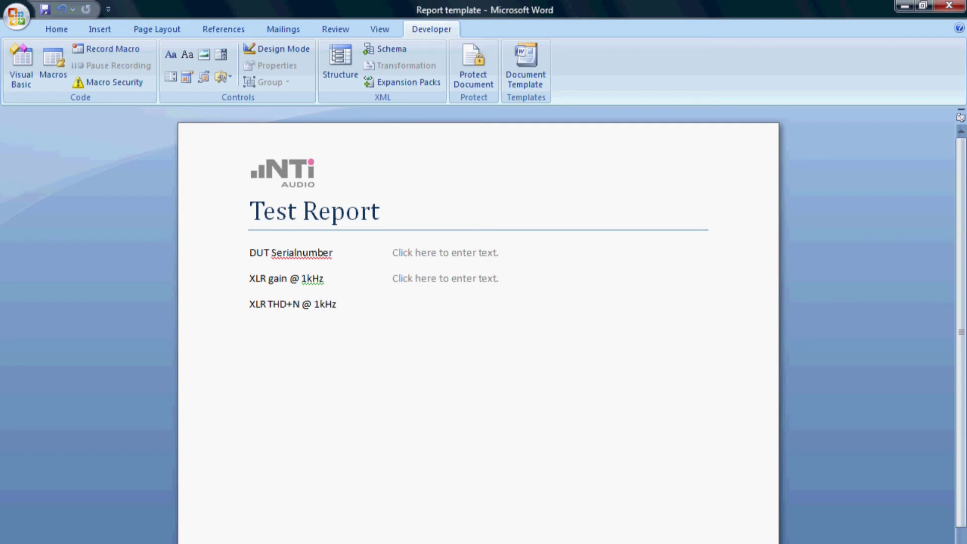
key(Tab)
key(Tab)
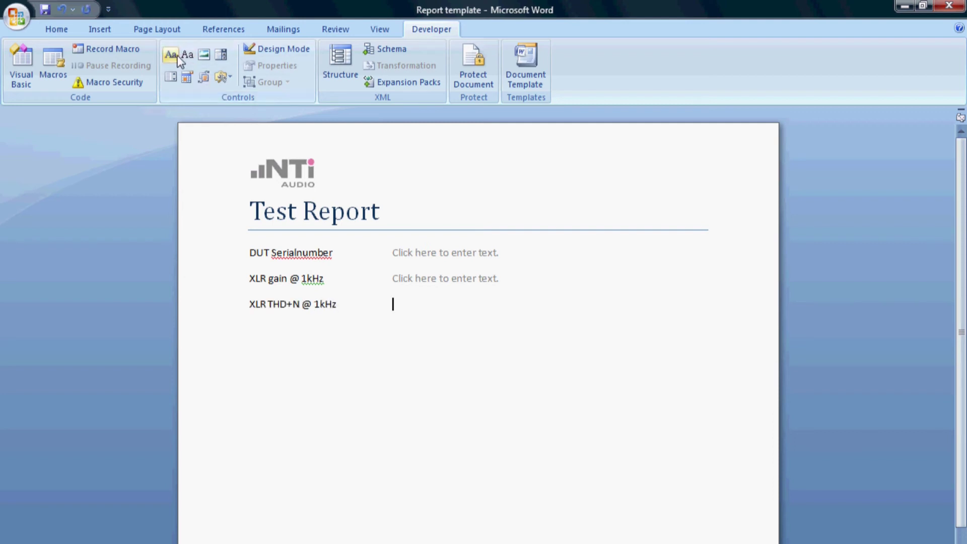
click(186, 55)
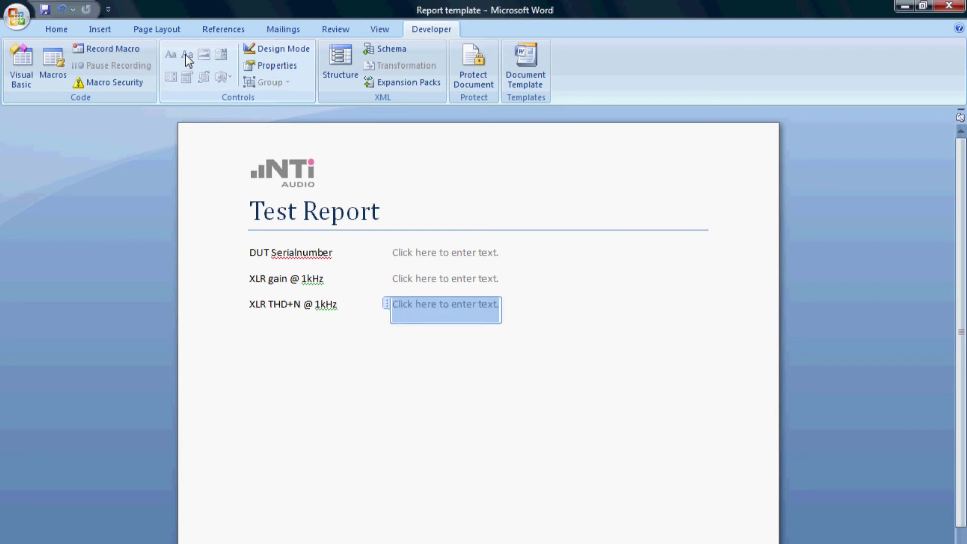
click(264, 65)
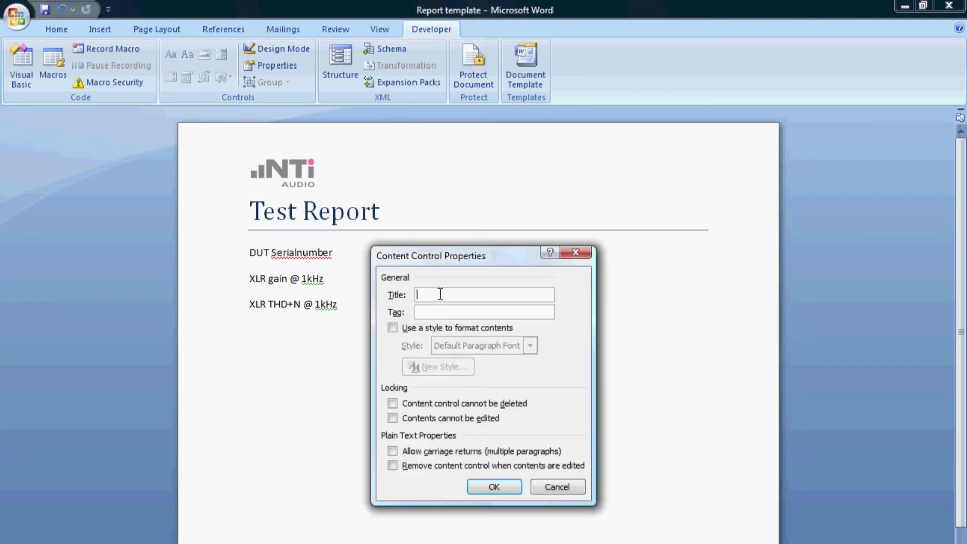
text(THDN 1K)
key(Tab)
text(!XLR Test.S1.Meter.THDN[Ch1])
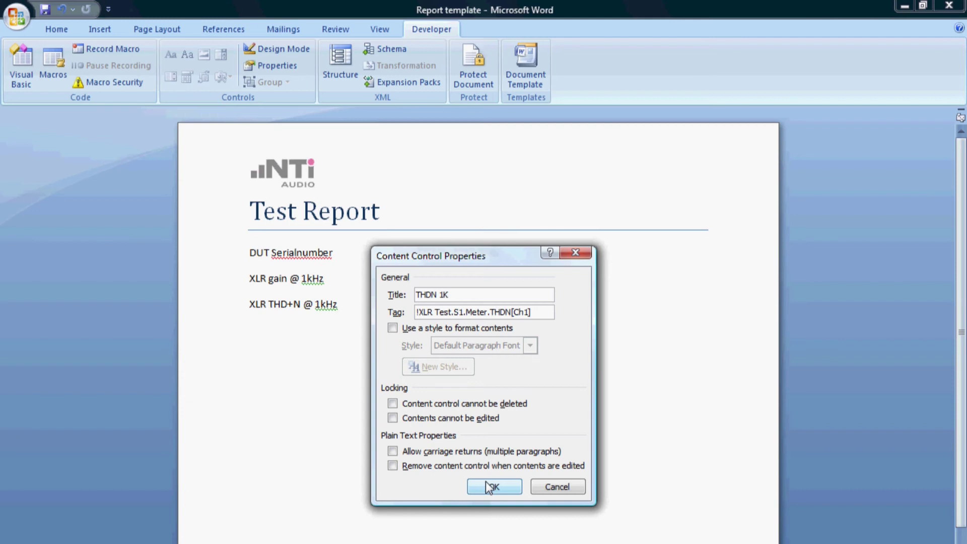
click(485, 481)
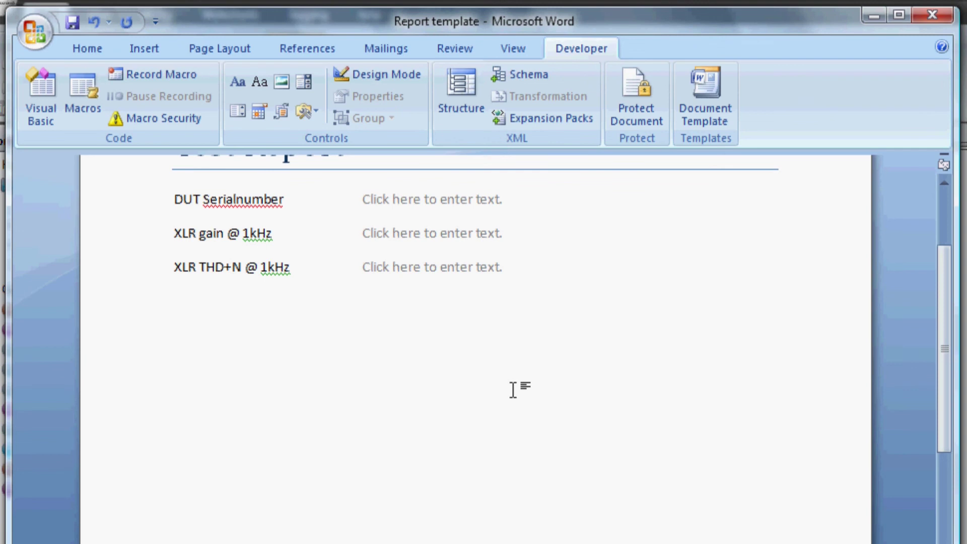
- Add 'Frequency response' and 'THD response' headings and a picture placeholder titled 'Frequency response', tag '!XLR Test.'
text(Frequenc)
text(y response)
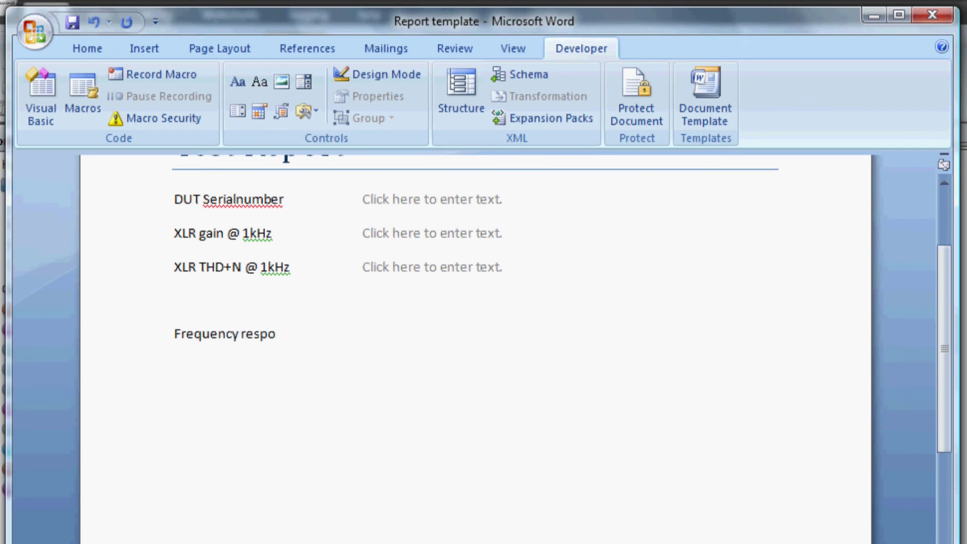
key(Tab)
key(Tab)
key(Tab)
text(THD re)
text(sponse)
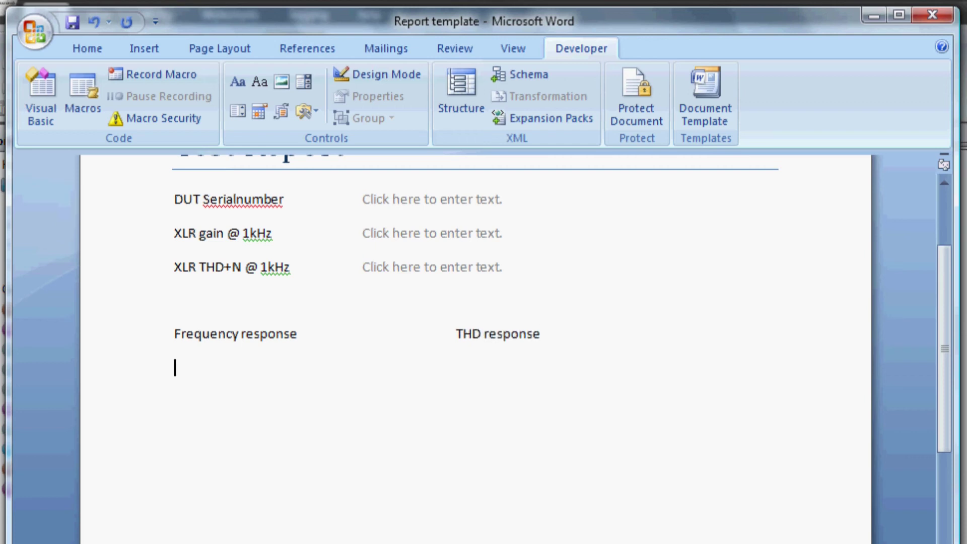
click(280, 81)
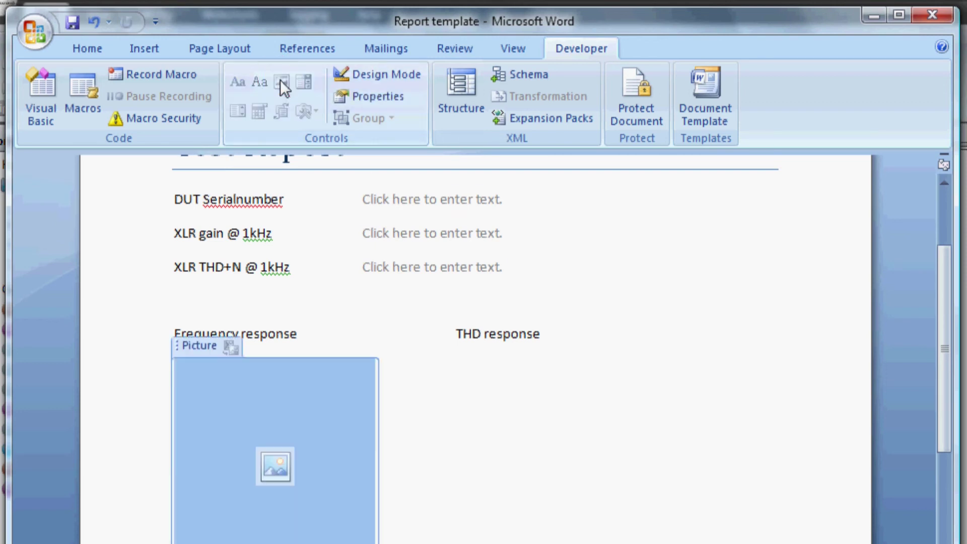
click(363, 101)
text(Frequency response)
key(Tab)
text(!XL)
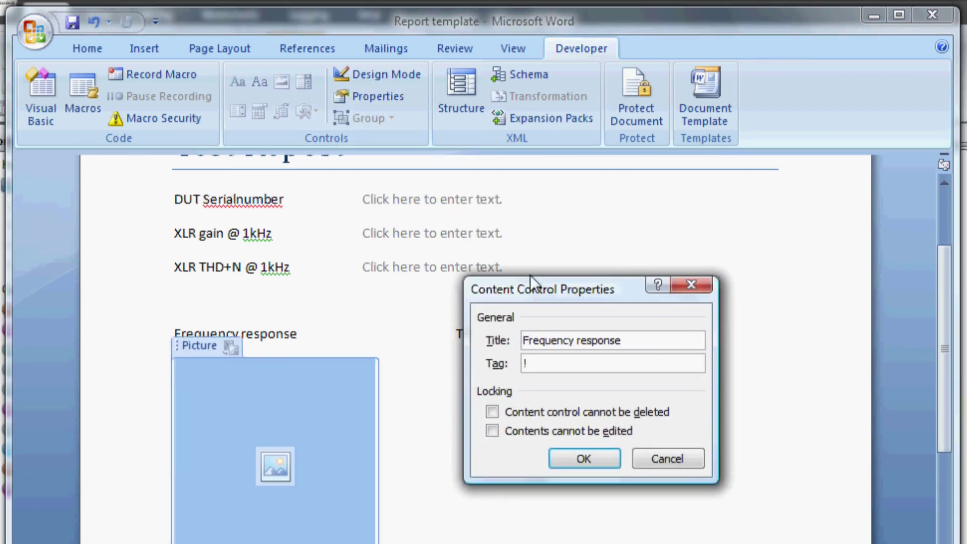
text(R Test.)
- Complete the placeholder's tag with the copied graph name 'fResponse relative XLR' and confirm
key(alt+Tab)
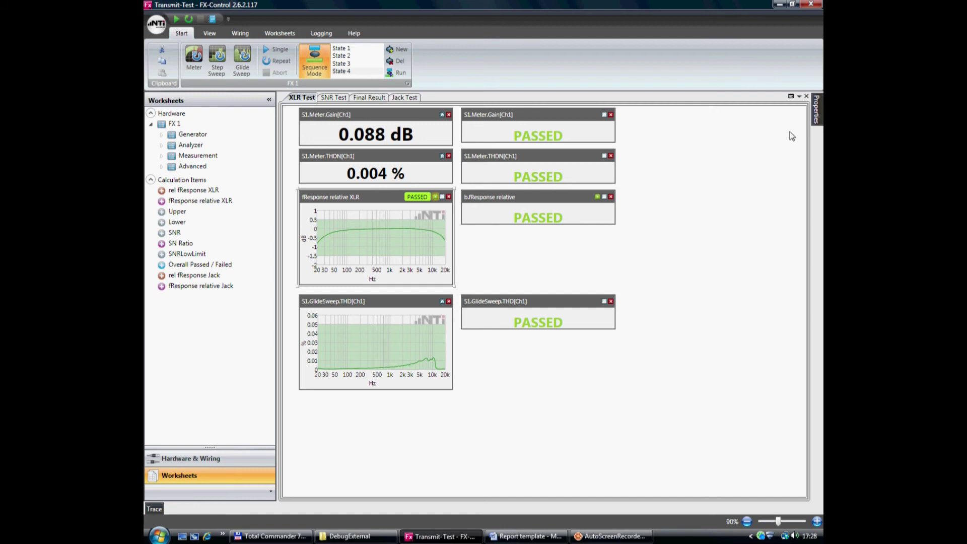
click(816, 119)
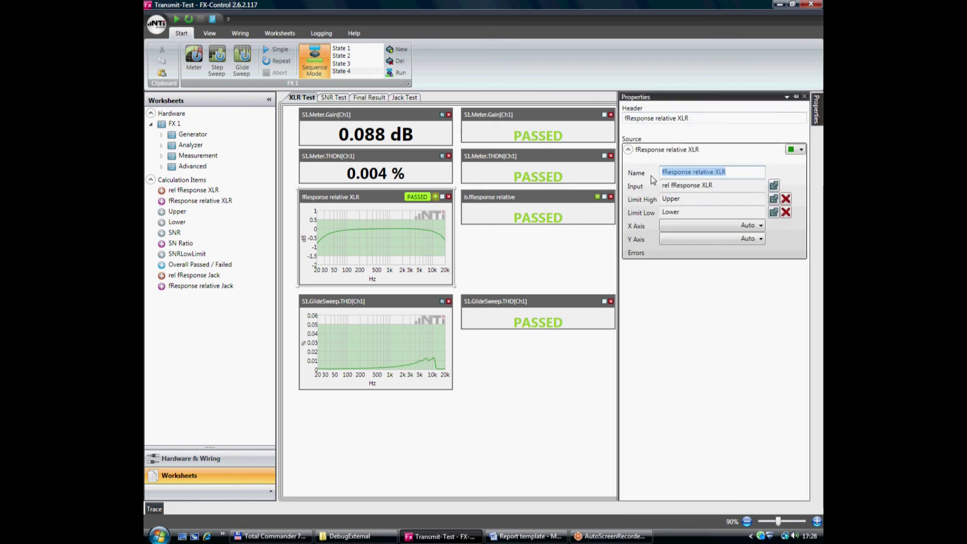
click(684, 171)
right_click(685, 171)
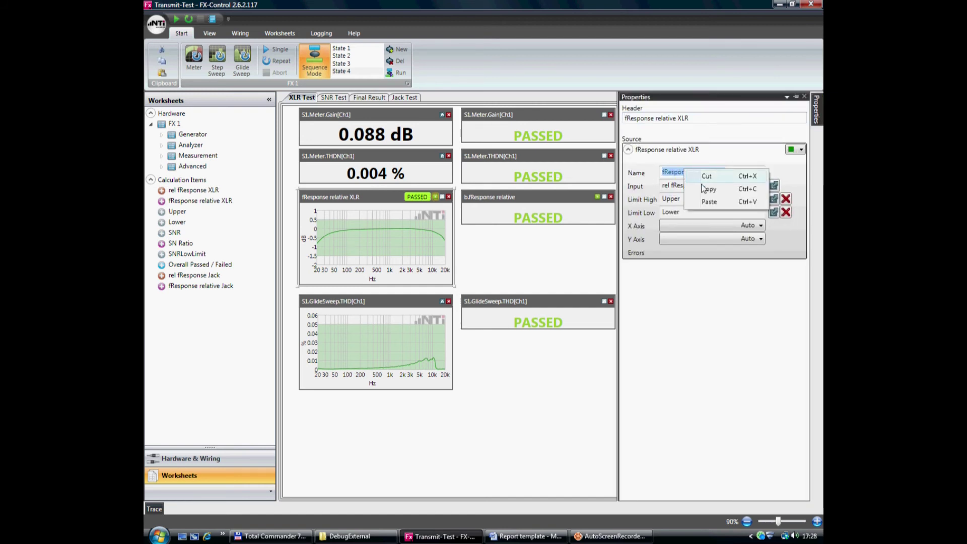
click(702, 187)
key(alt+Tab)
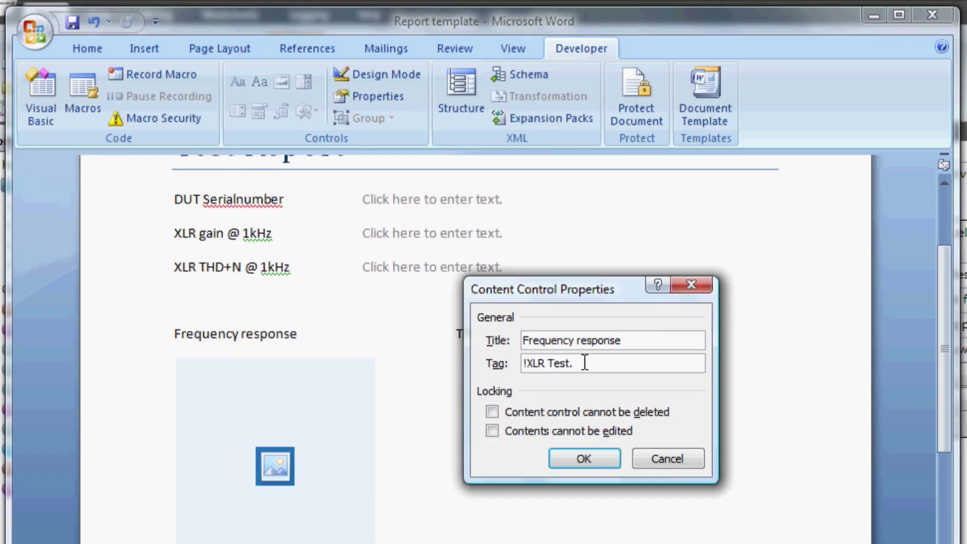
right_click(582, 362)
click(630, 422)
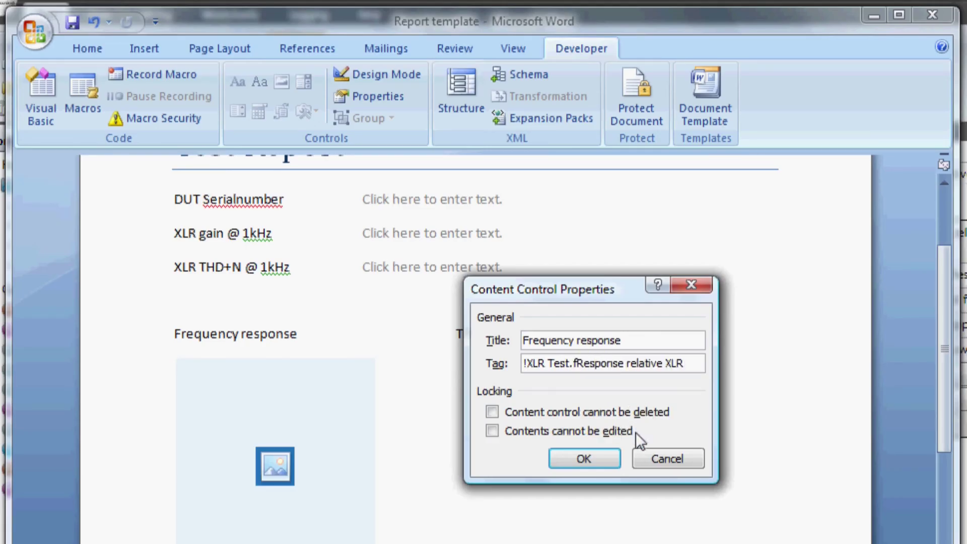
click(593, 458)
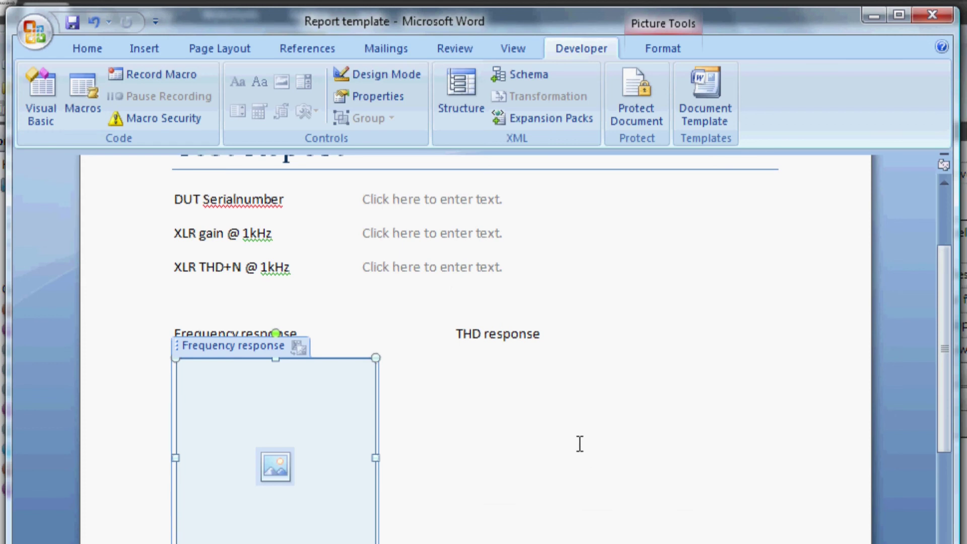
click(486, 381)
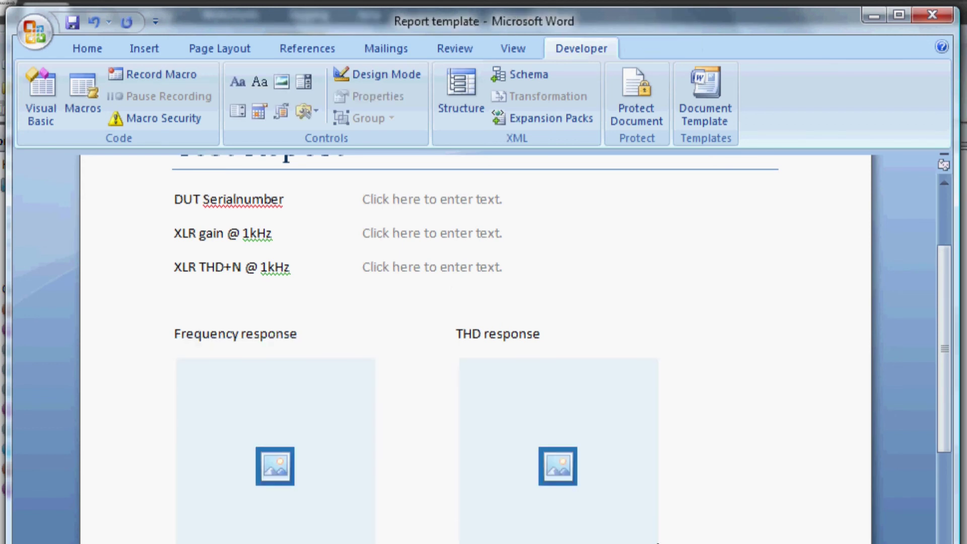
scroll(212, 380, down, 6)
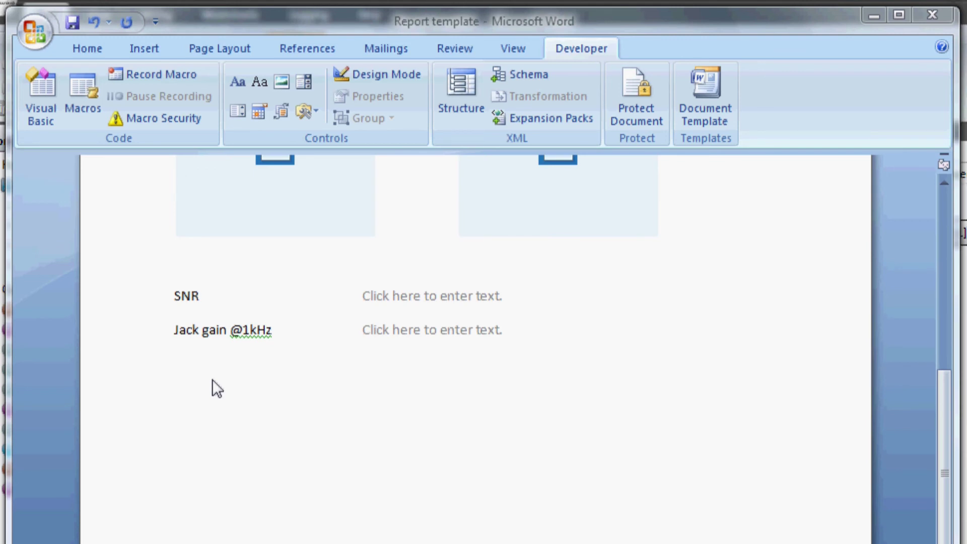
- Add an 'Overall Result' line with a resized picture placeholder tagged '!Final Result.Overall Passed / Failed'
click(212, 379)
text(Overall Resul)
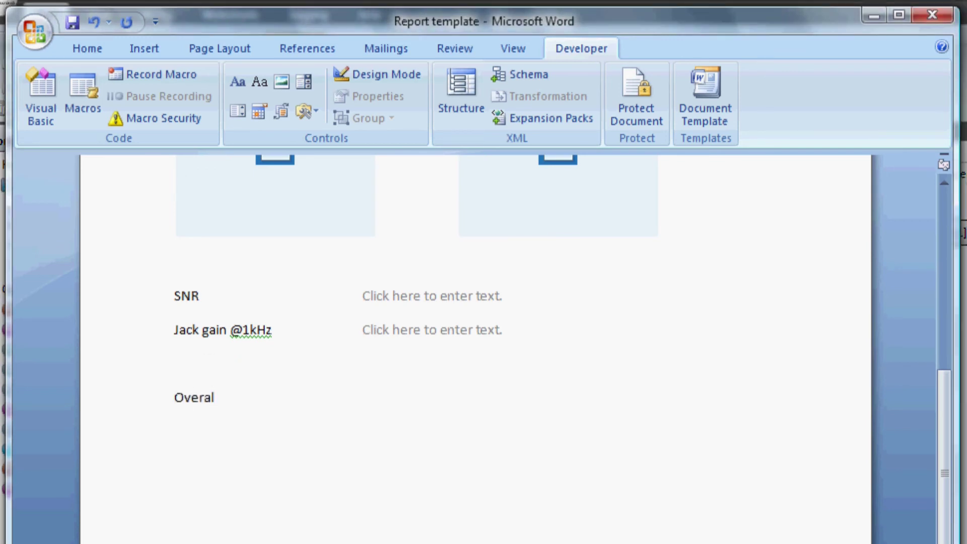
text(t)
key(Return)
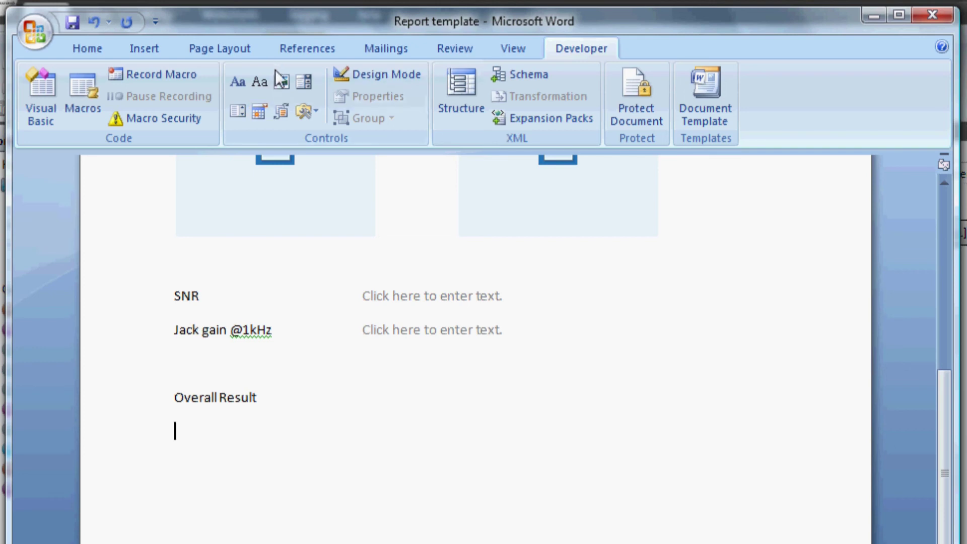
click(282, 82)
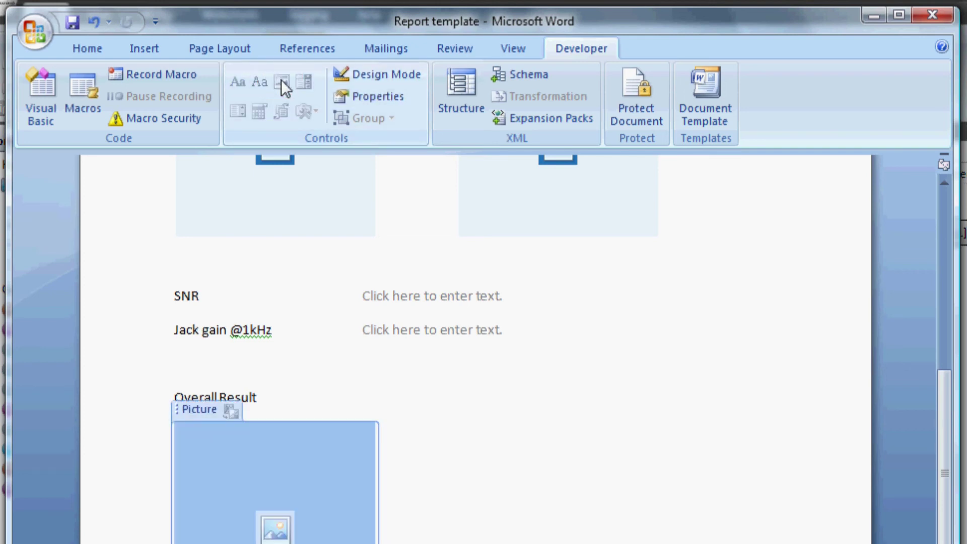
click(361, 94)
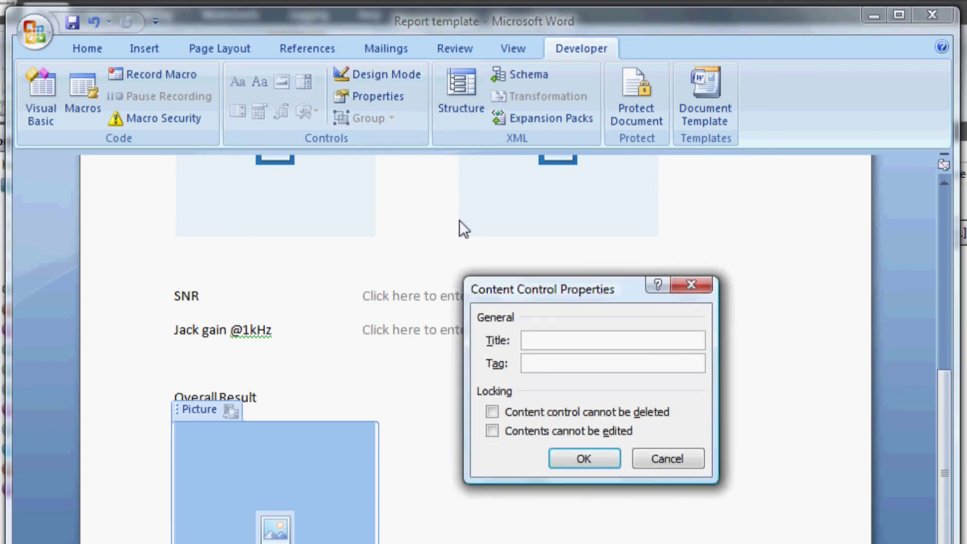
text(Overall result)
key(Tab)
text(!Final)
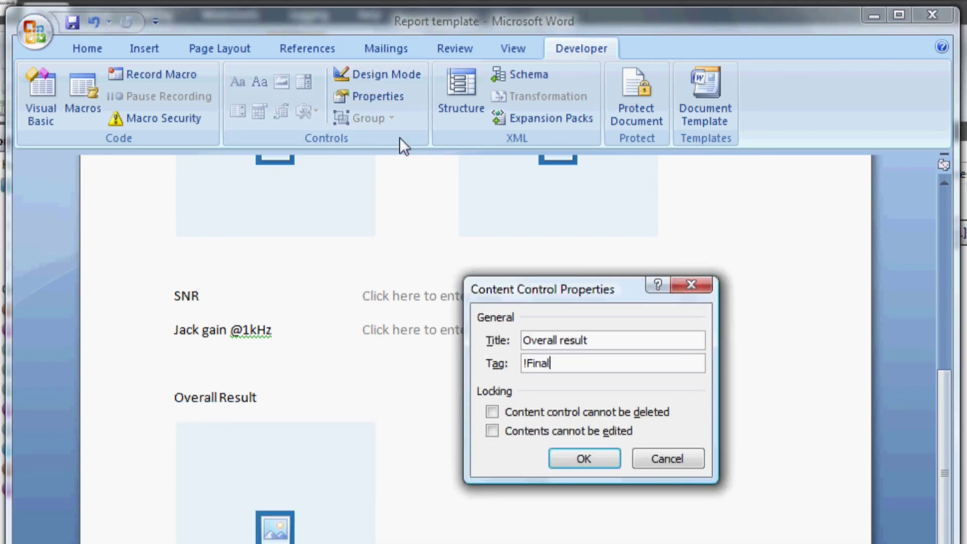
text( Result.Overall Passed / Failed)
click(582, 459)
drag(375, 521, 319, 530)
drag(314, 492, 625, 496)
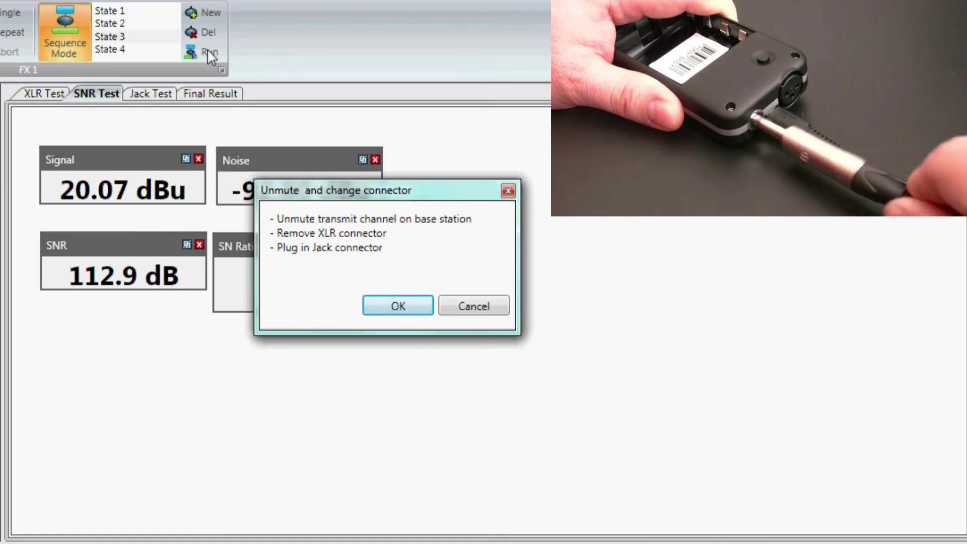
- Confirm the connector change so the sequence finishes, then scroll through the generated PASSED report
key(Return)
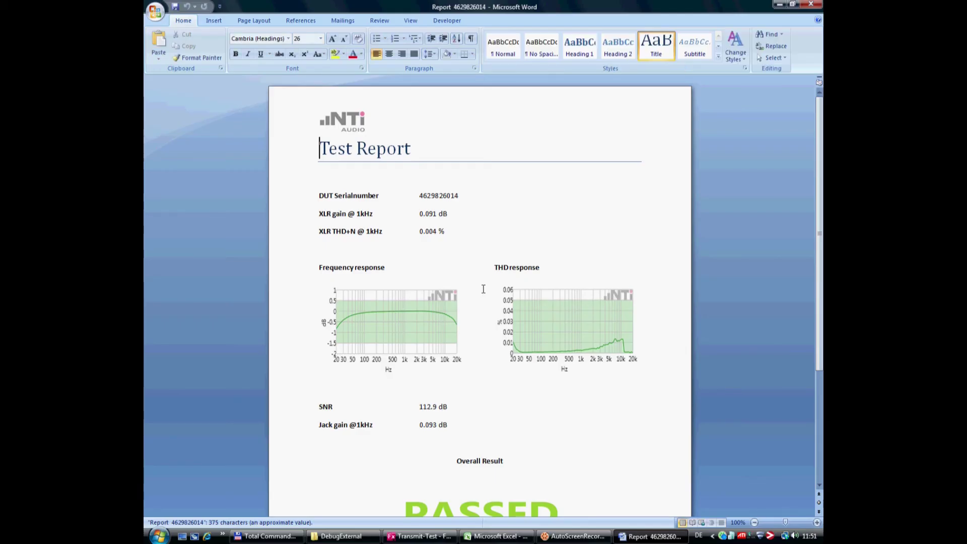
scroll(483, 289, down, 4)
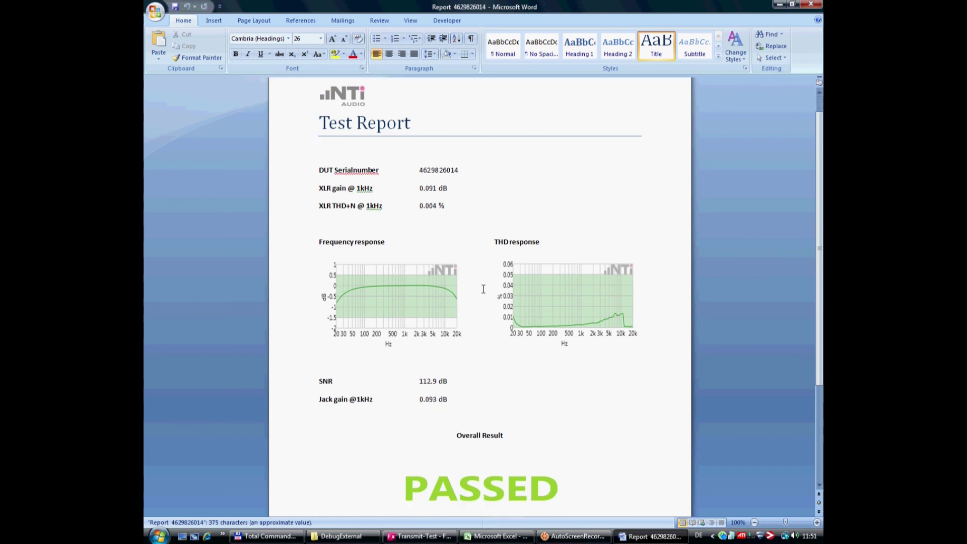
scroll(483, 291, down, 1)
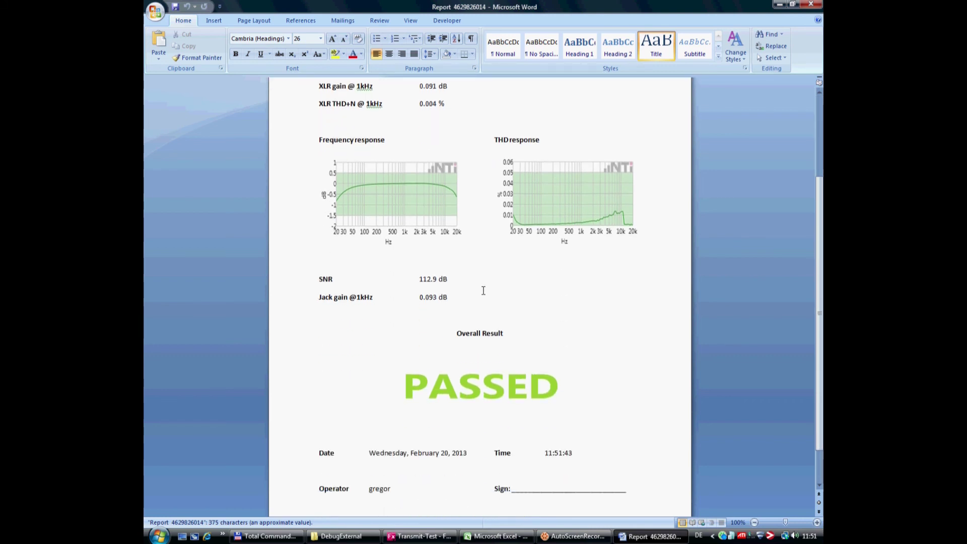
scroll(483, 291, down, 1)
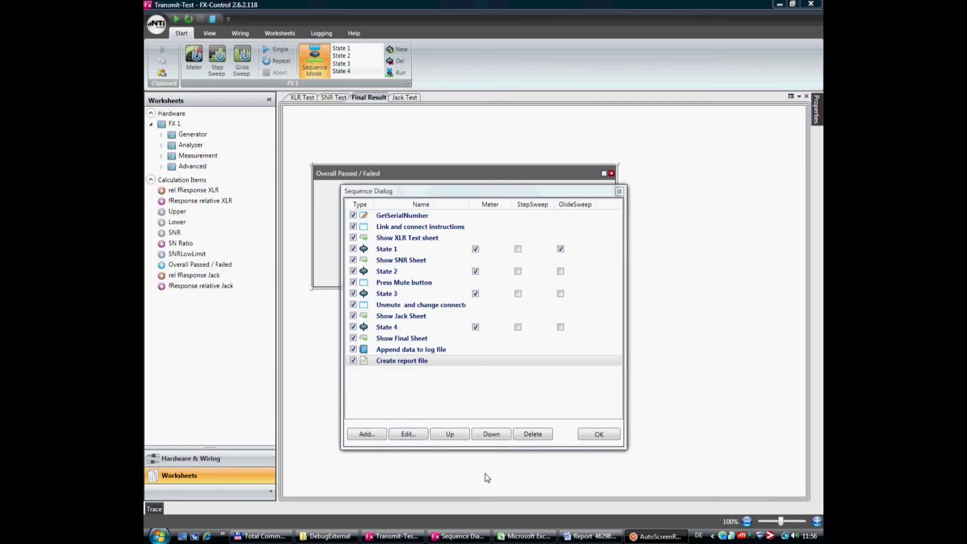
- Set the Create report file step's Post Build Action to Print
click(411, 435)
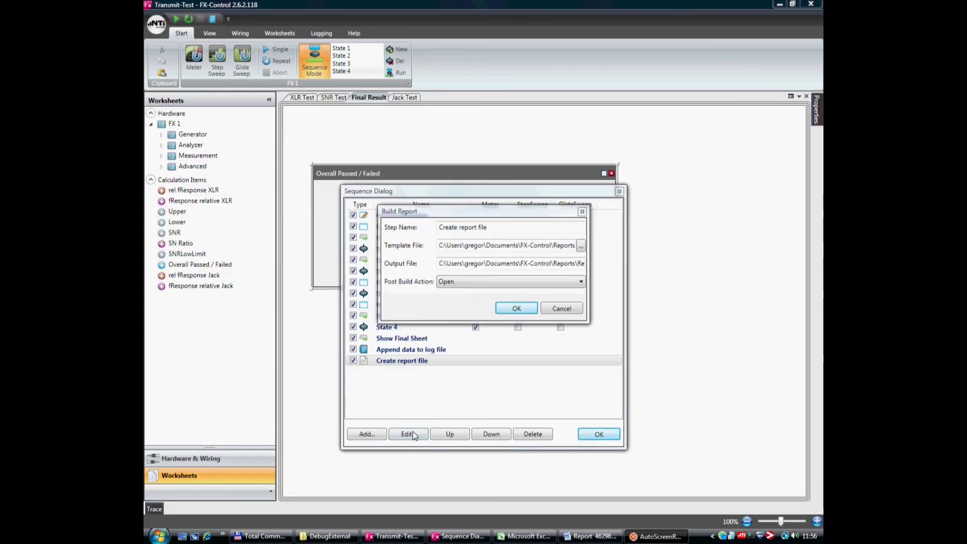
click(573, 283)
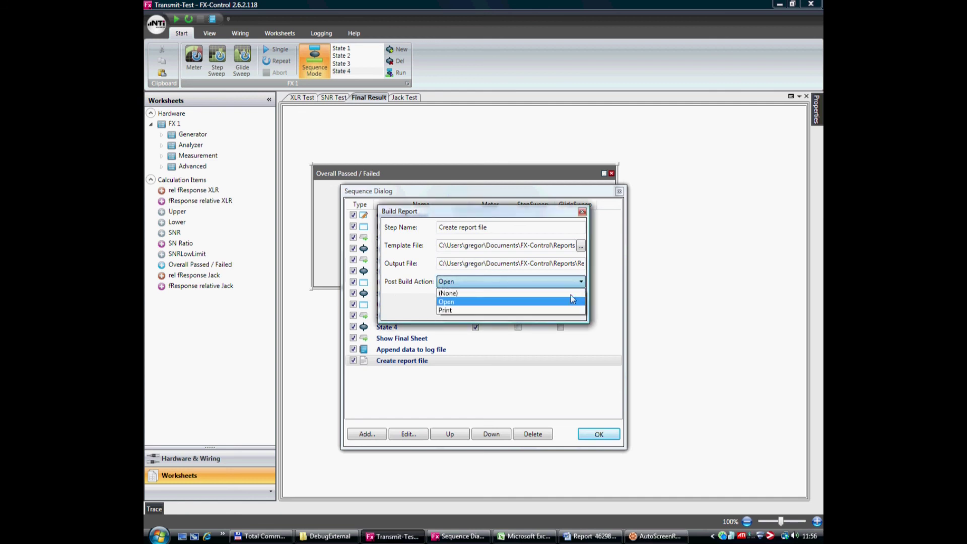
click(564, 310)
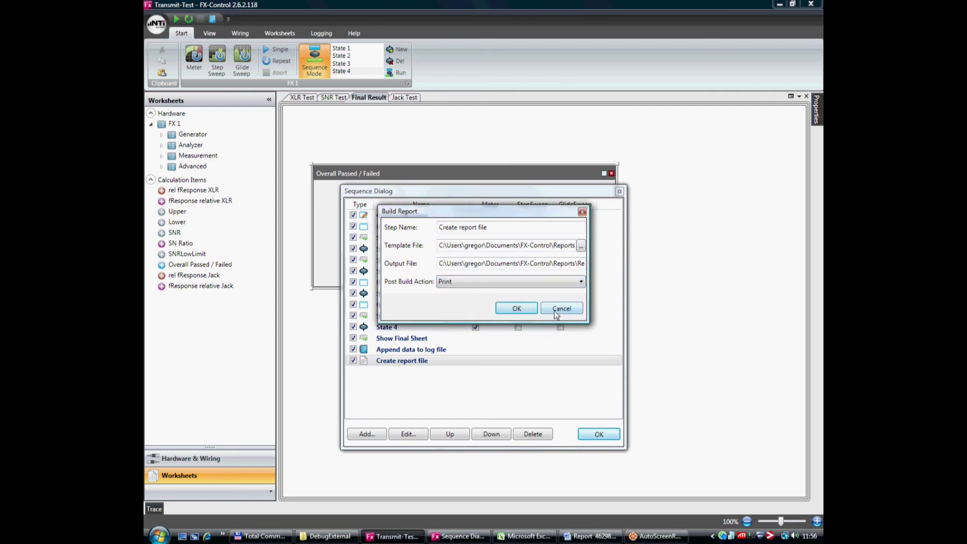
click(529, 312)
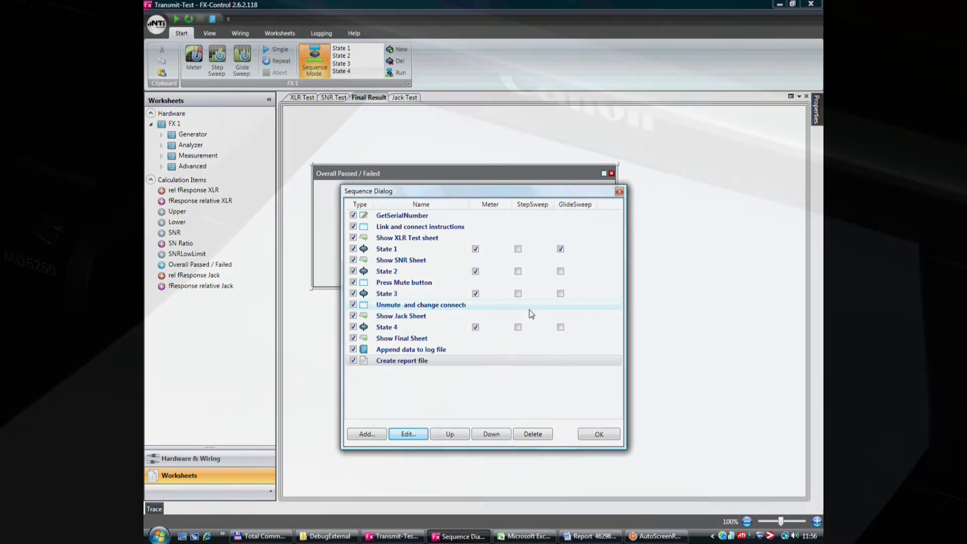